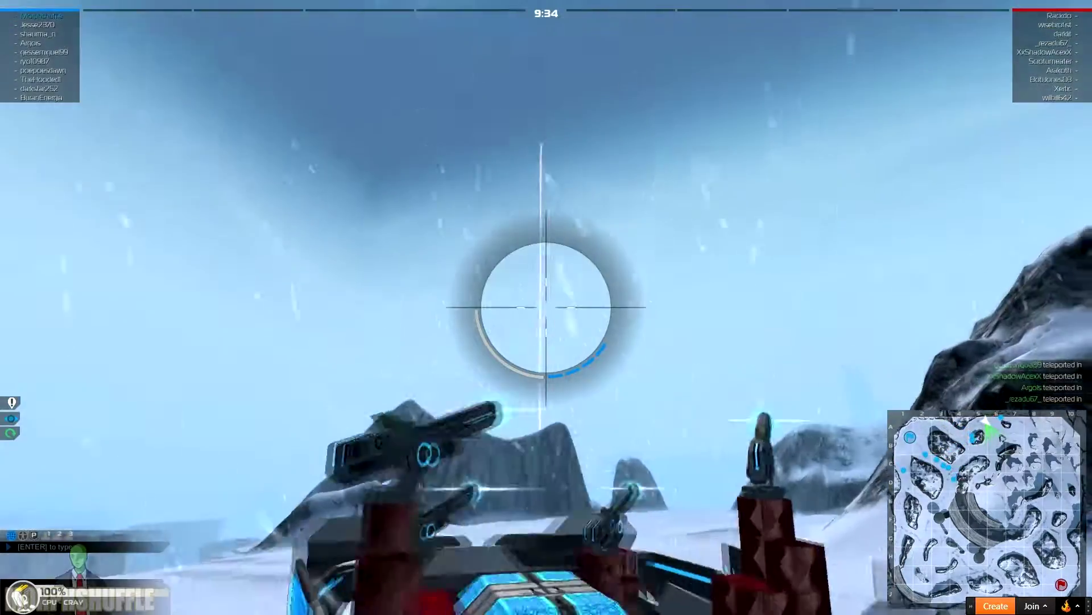
- Scope in with the rail cannon and snipe an enemy robot across the snowy map
right_click(547, 307)
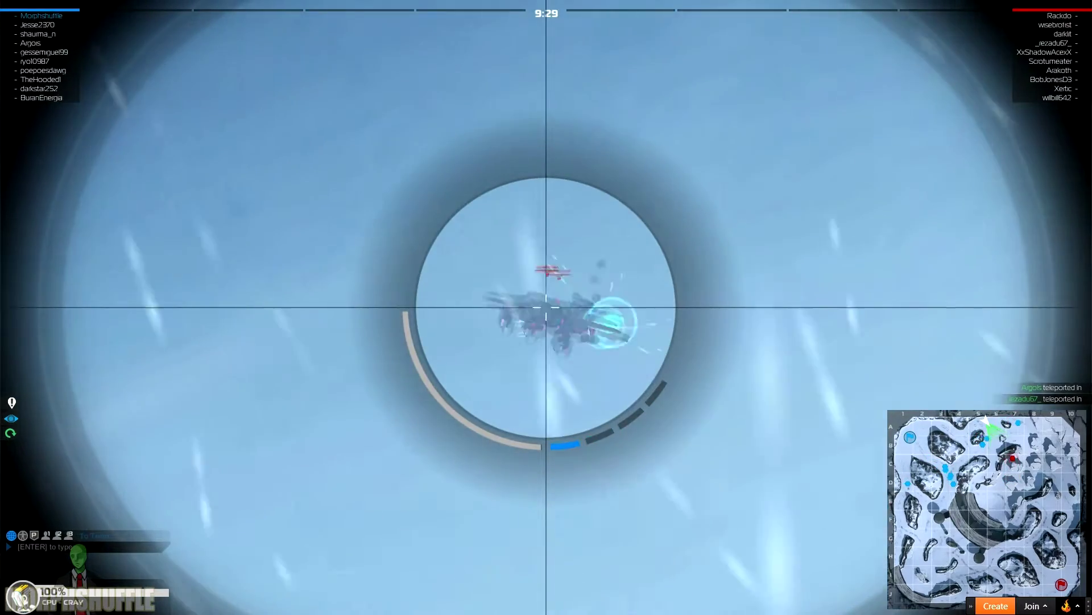
right_click(547, 307)
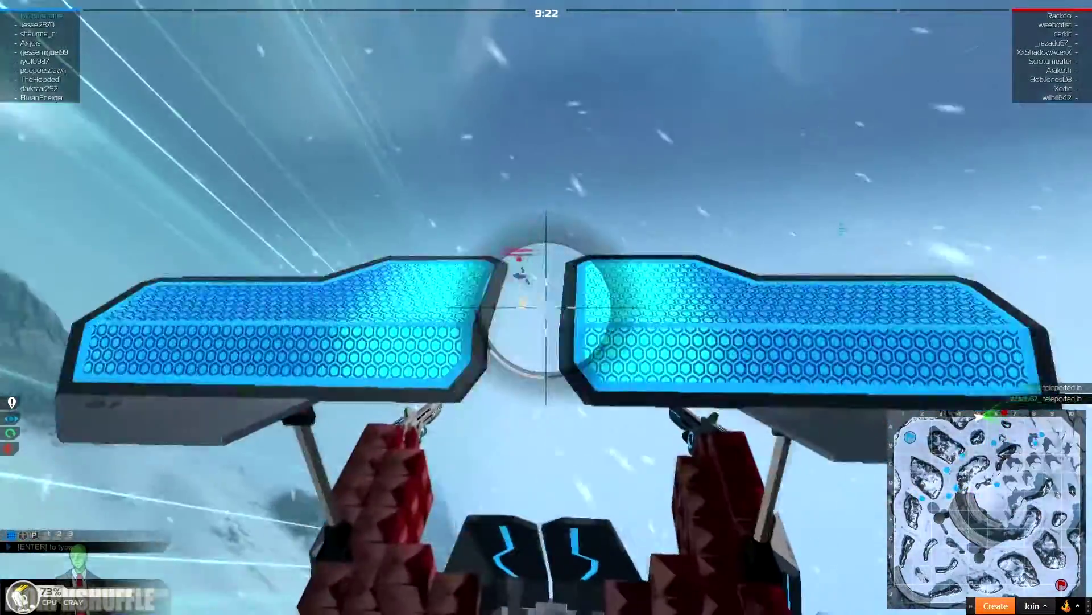
right_click(547, 308)
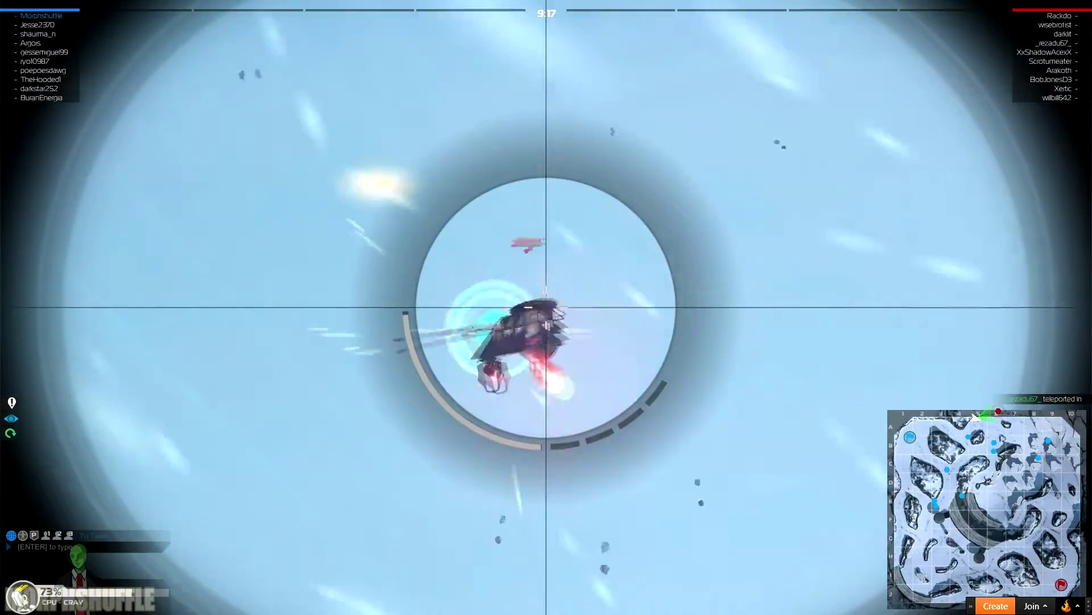
left_click(547, 308)
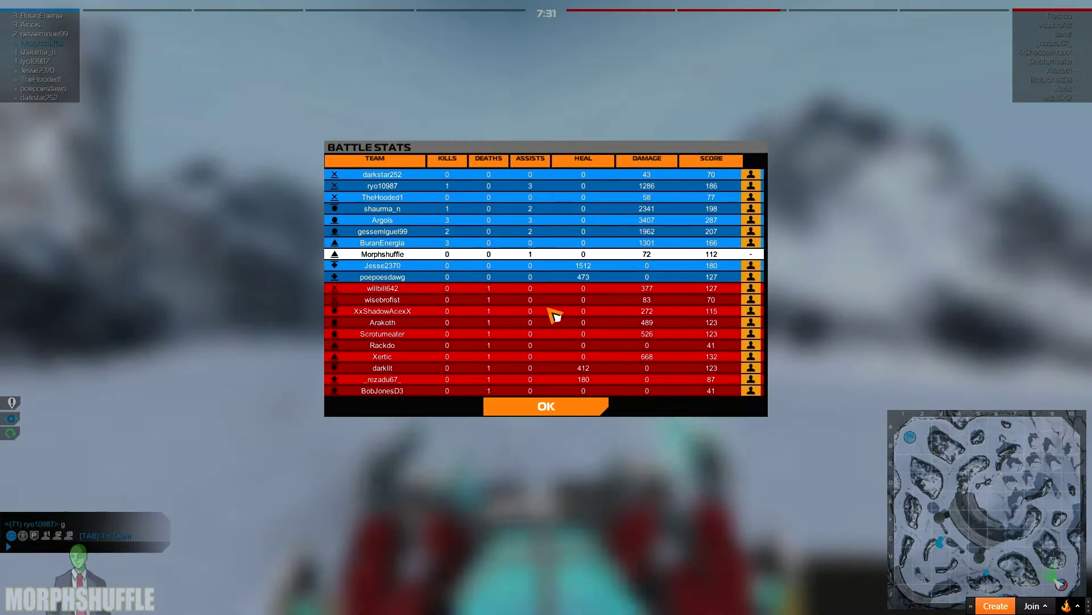
- Dismiss the Battle Stats window with OK to reveal the Victory RP screen
left_click(559, 412)
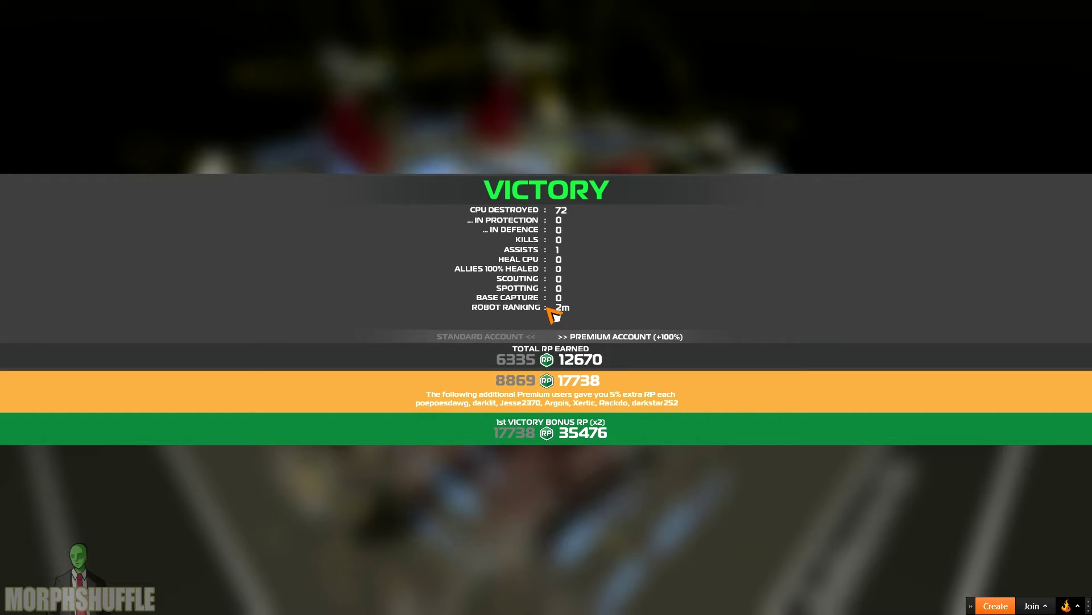
- Close the Victory results screen to get back to the Battlezone Bot garage
left_click(554, 318)
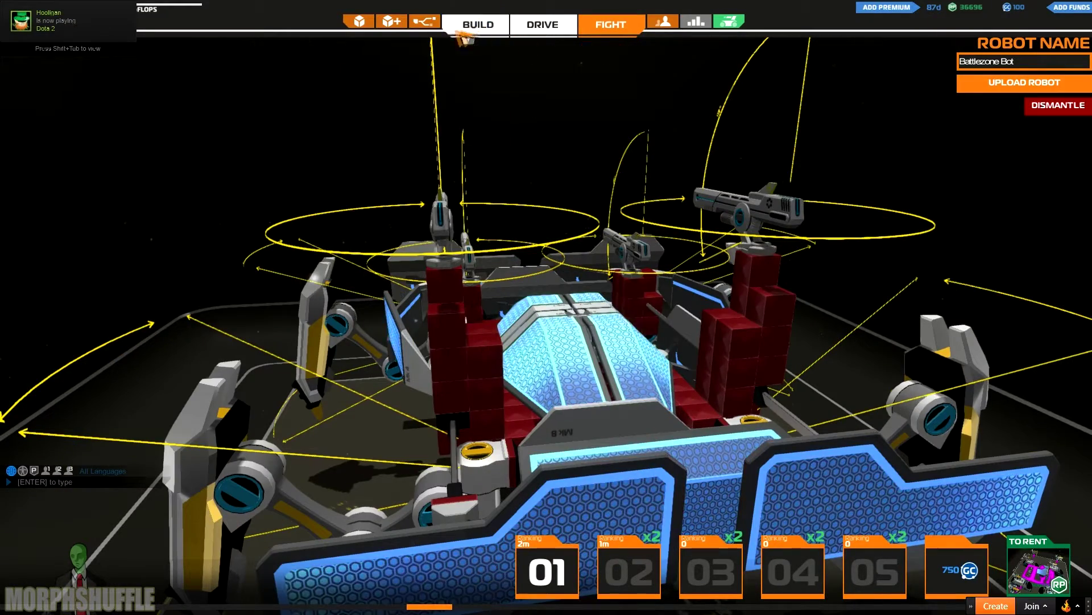
- Buy six Armored Cube Mk9 from the Cube Depot and join a Team Deathmatch queue
left_click(393, 23)
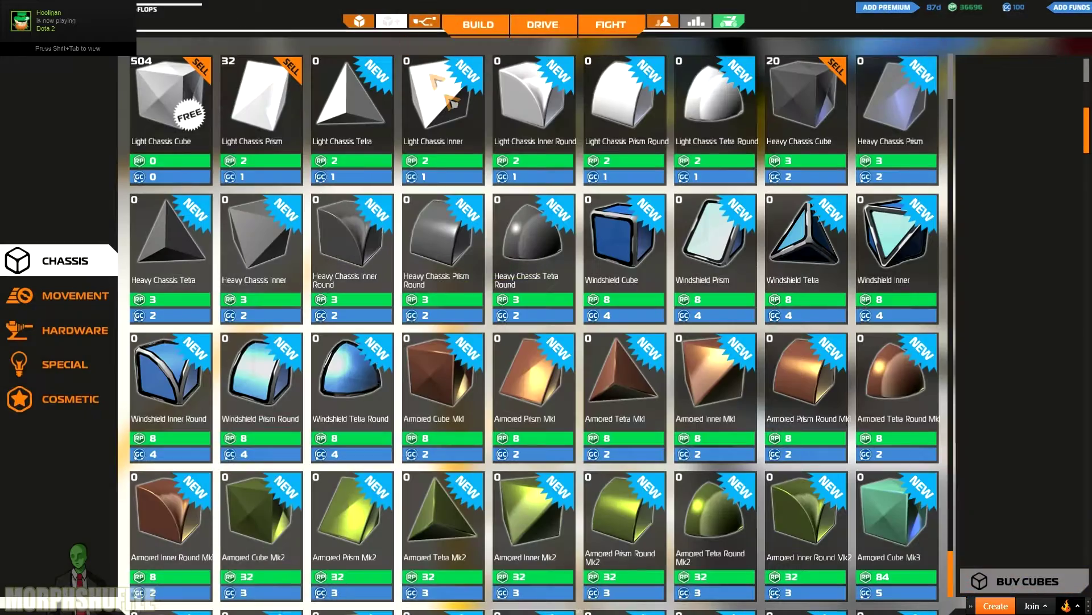
scroll(327, 331, "down", 10)
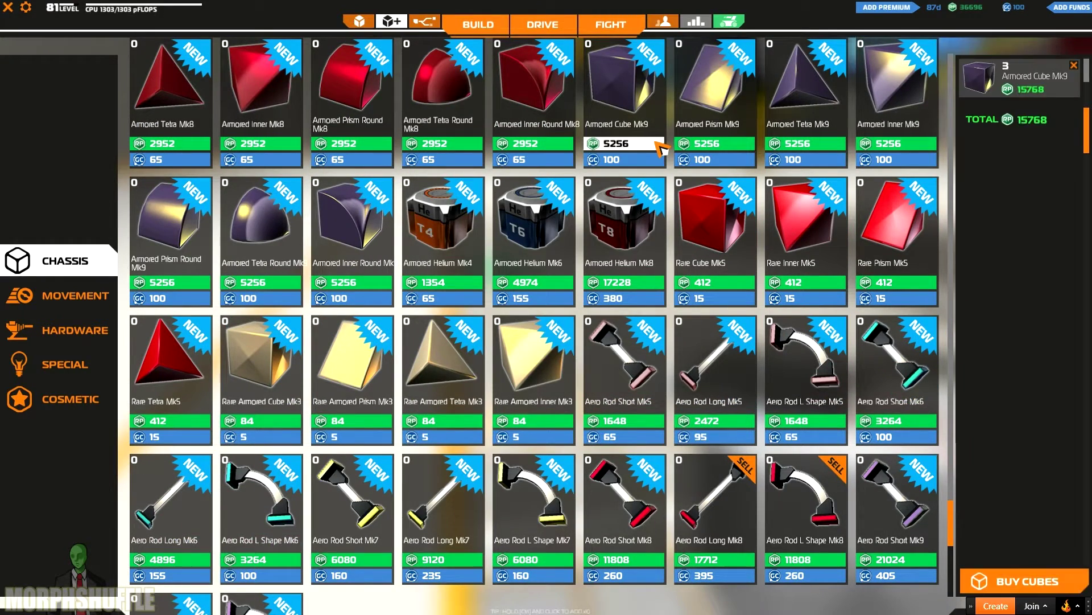
left_click(1009, 580)
left_click(505, 382)
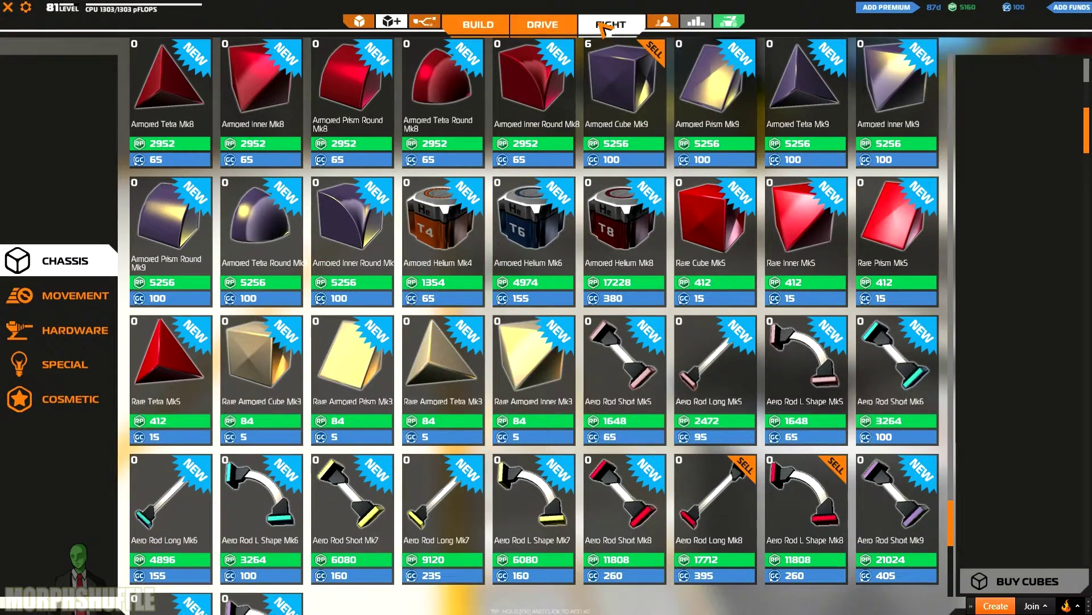
left_click(604, 26)
left_click(495, 352)
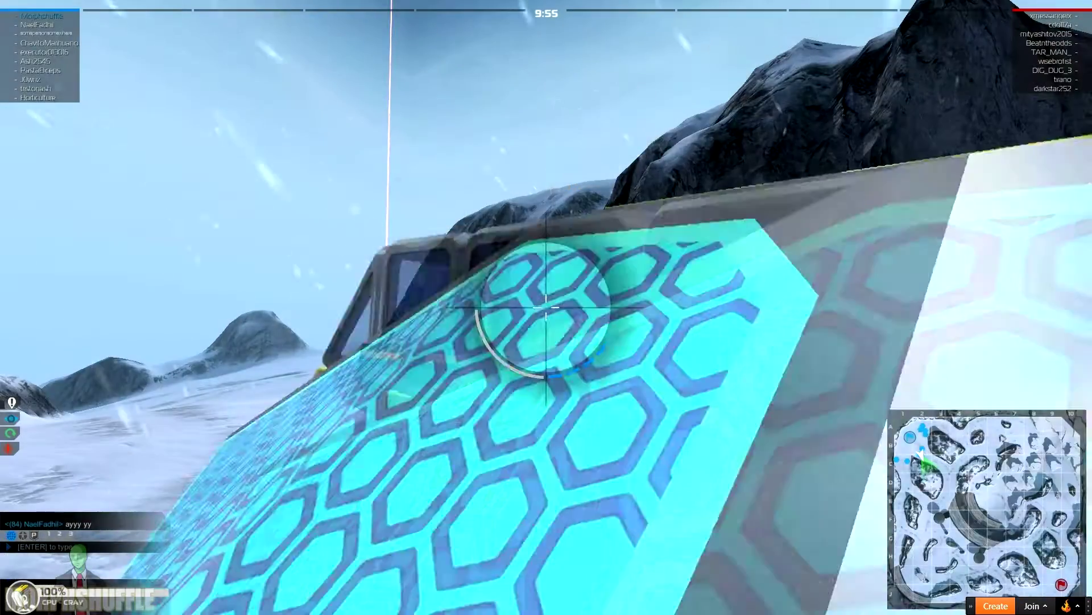
- Drive through the orange barriers and across the snow to the orange-striped structure
key("w")
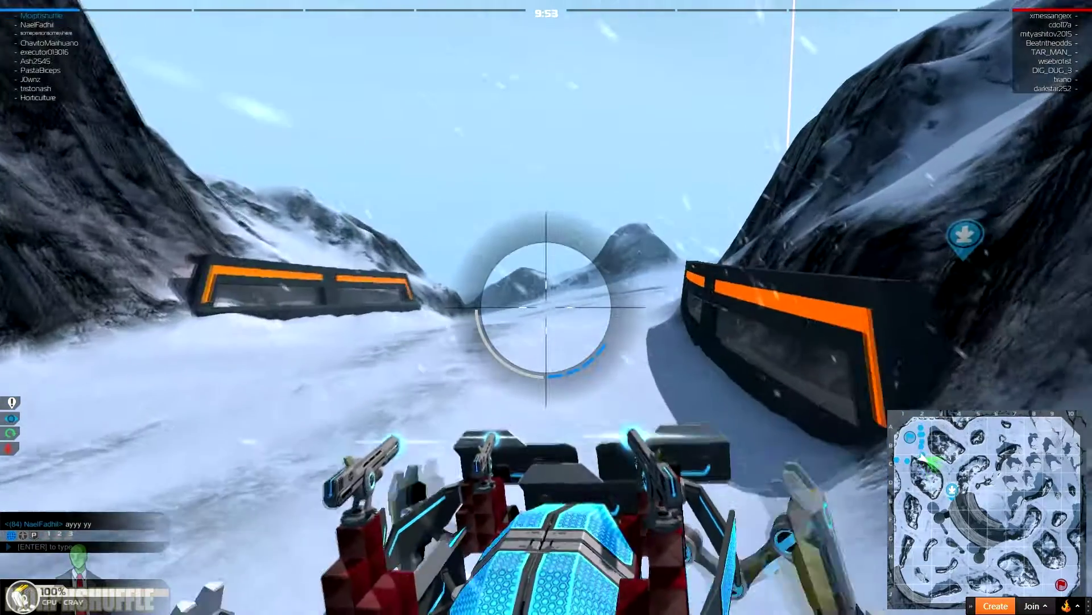
key("w")
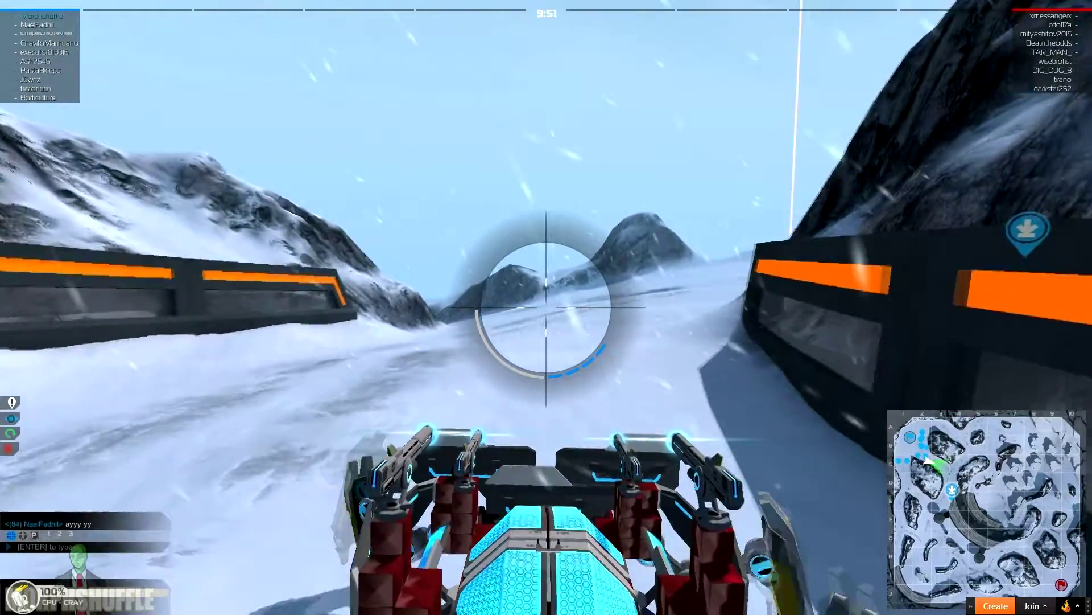
key("w")
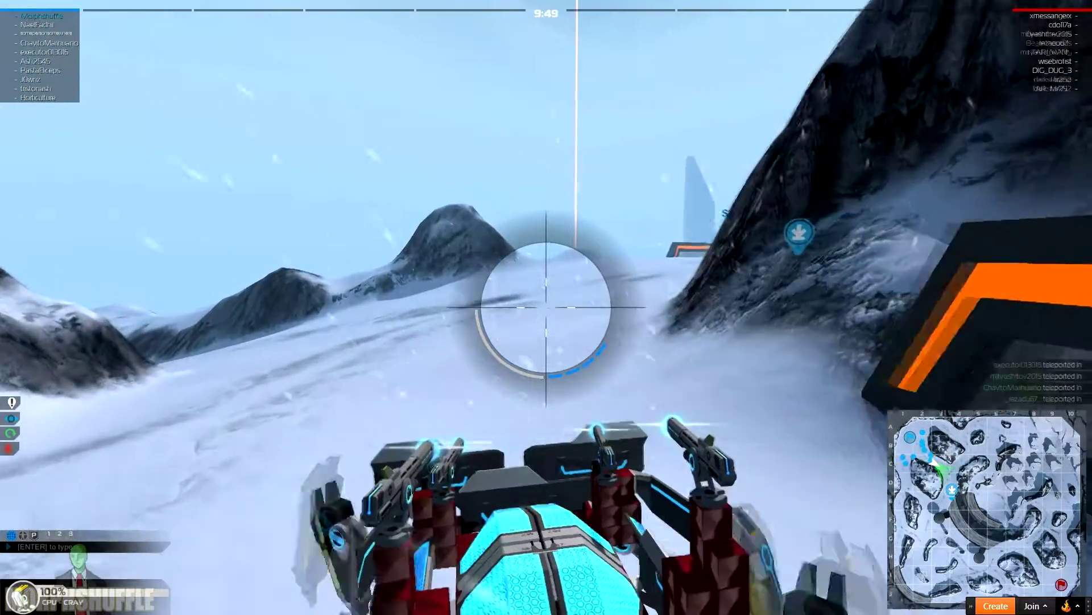
key("w")
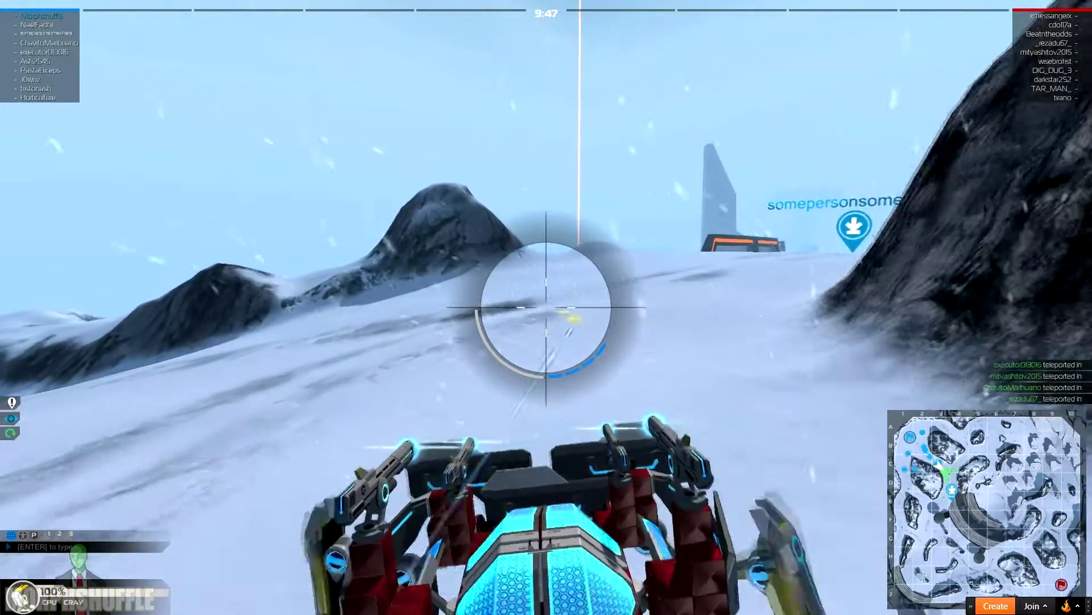
key("w")
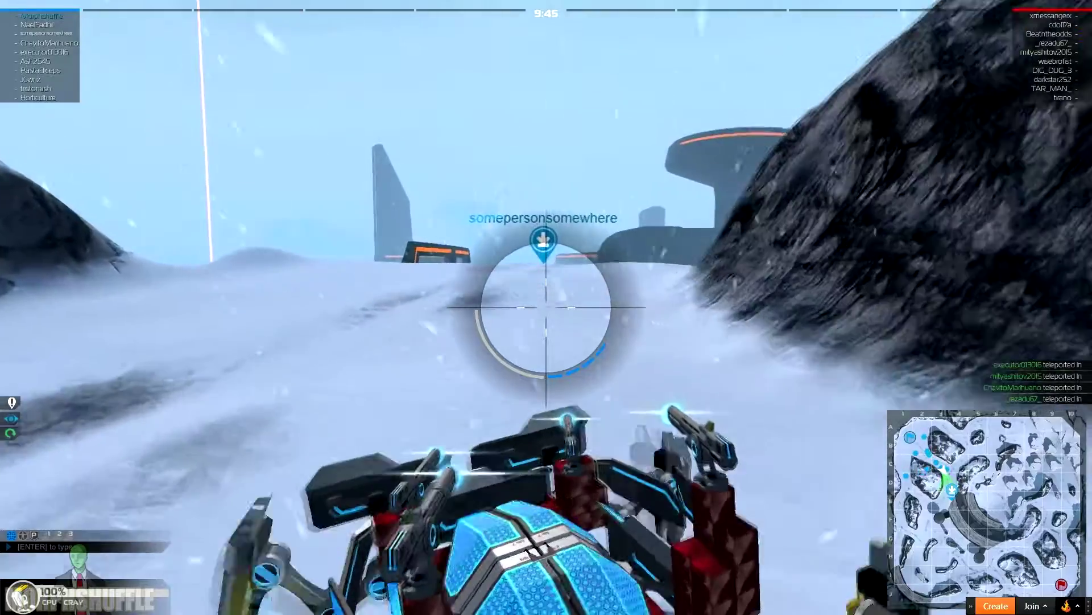
key("w")
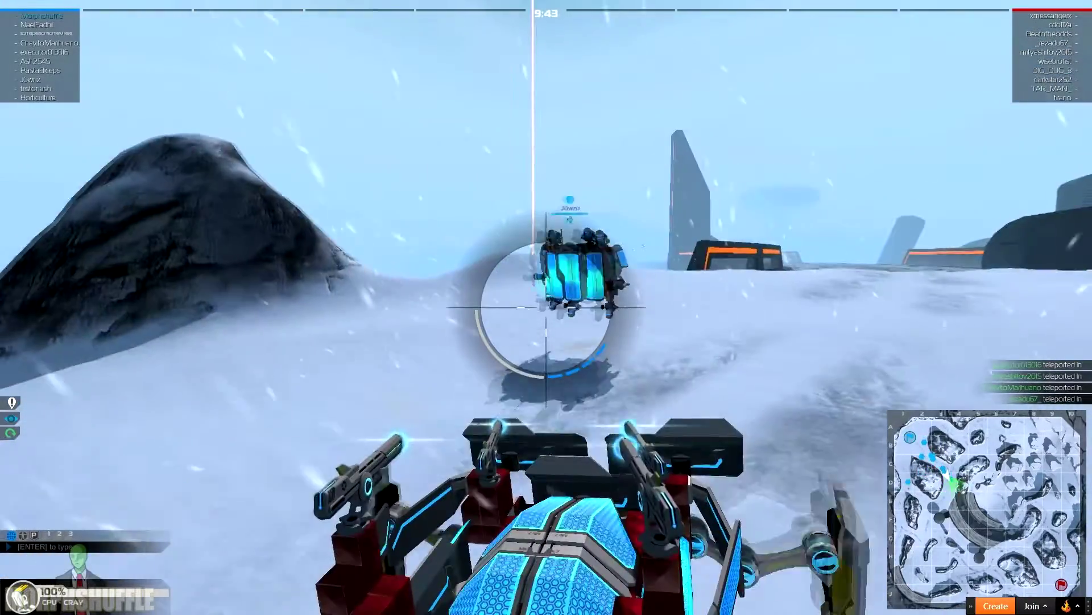
key("w")
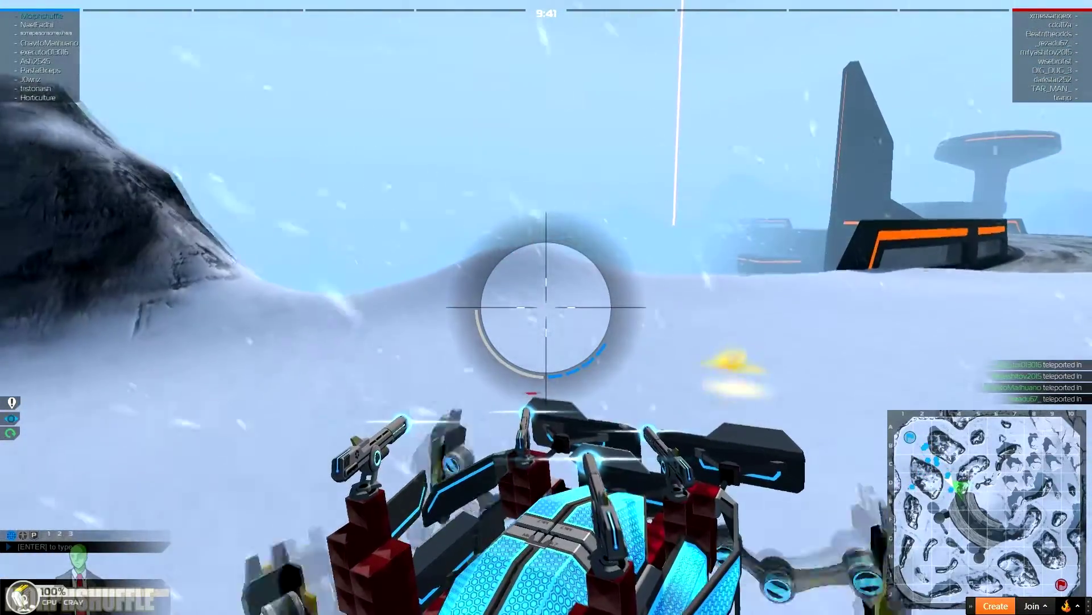
key("w")
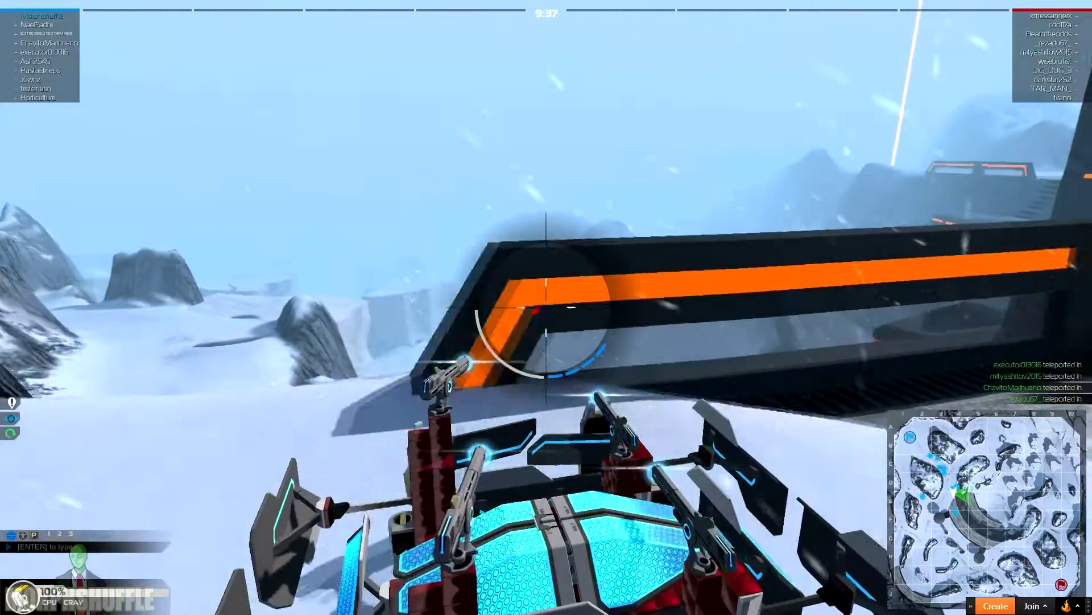
key("w")
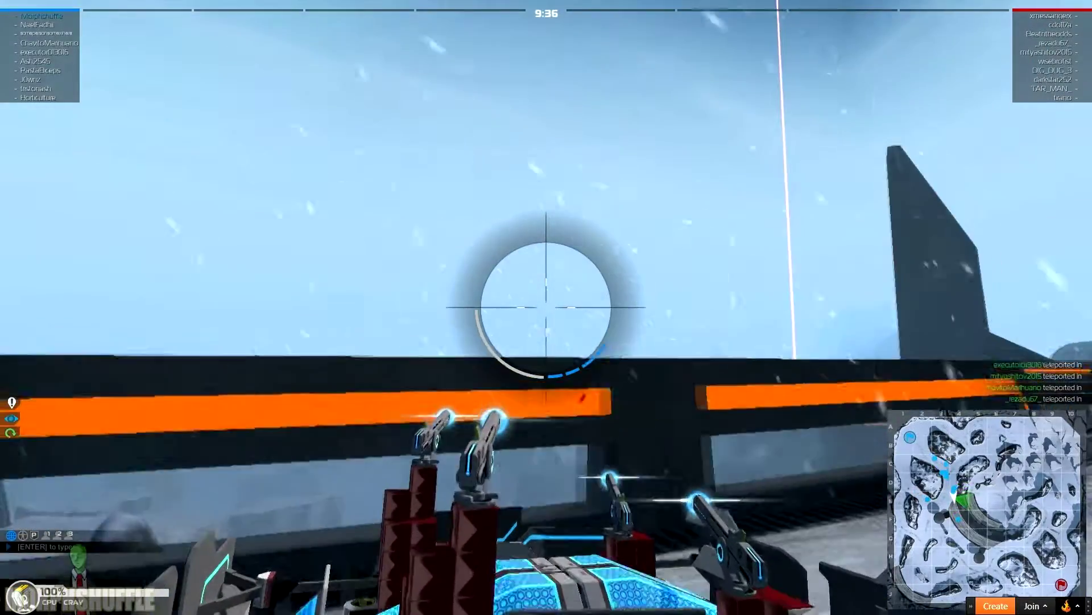
left_click_drag(546, 307, 256, 308)
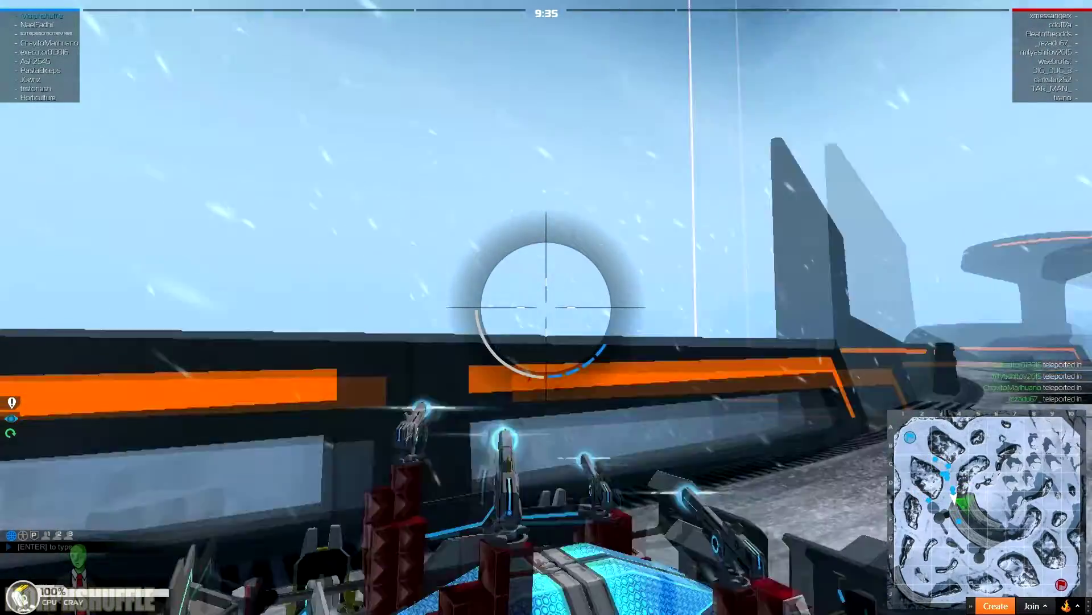
left_click_drag(547, 308, 86, 308)
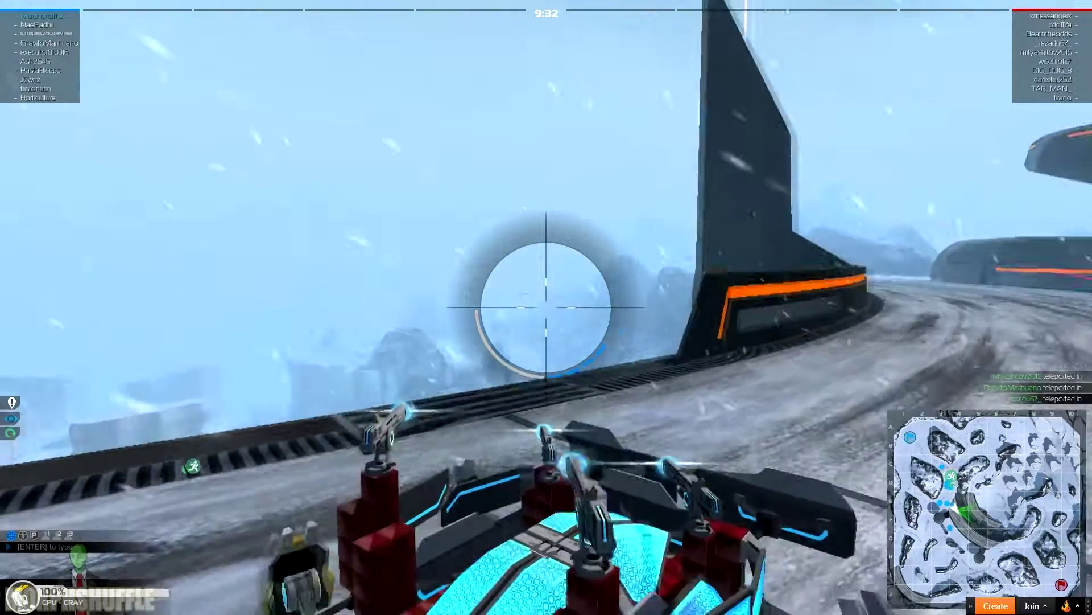
- Scope in on a distant enemy and fire a first rail shot
right_click(547, 308)
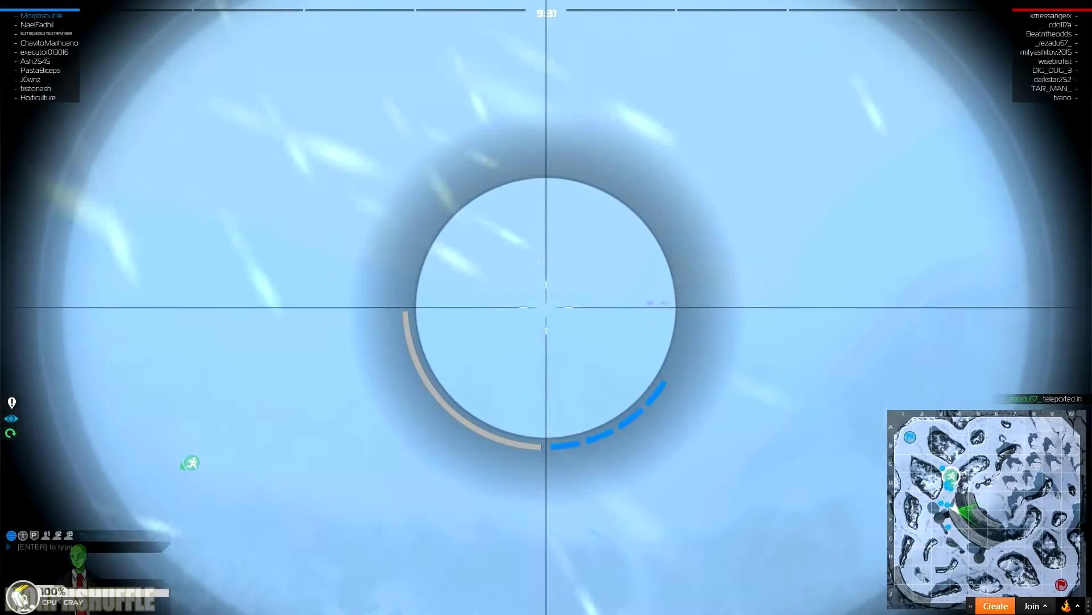
right_click(547, 307)
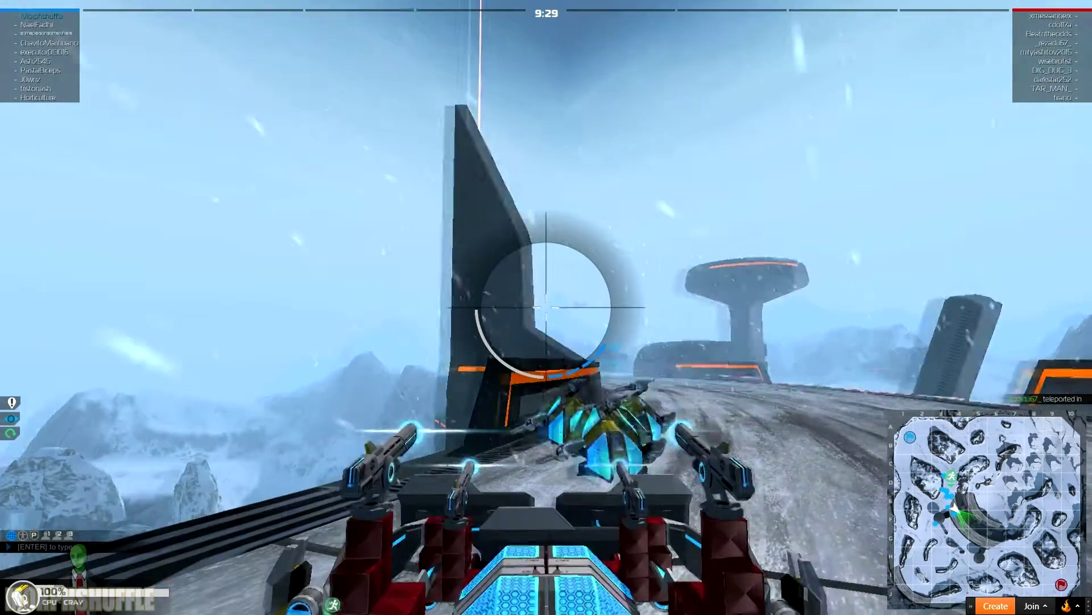
right_click(547, 307)
left_click(547, 308)
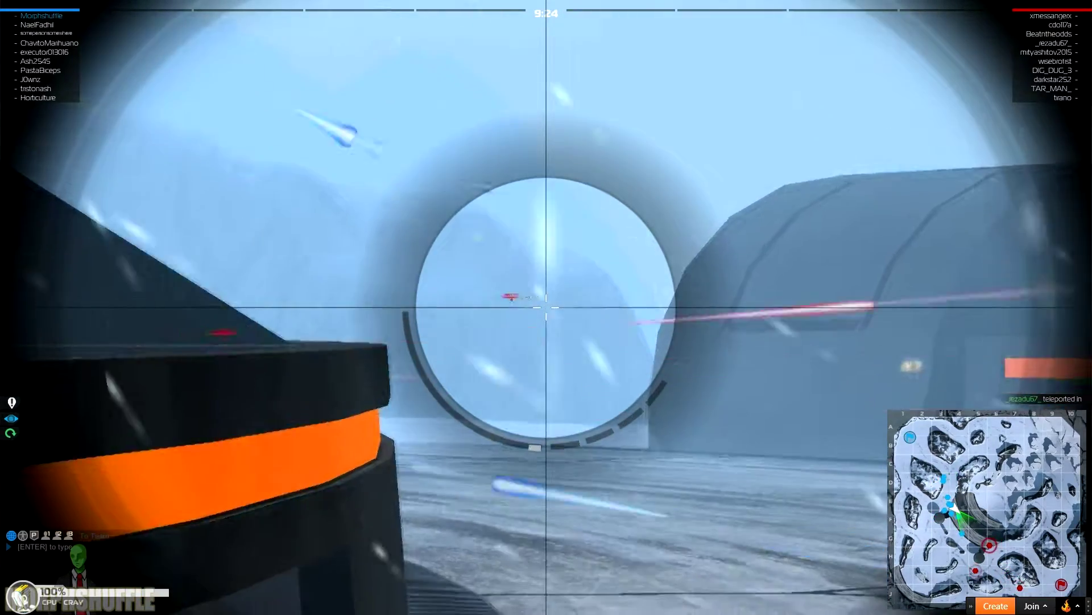
- Track the red enemy craft through the scope and destroy it
right_click(547, 307)
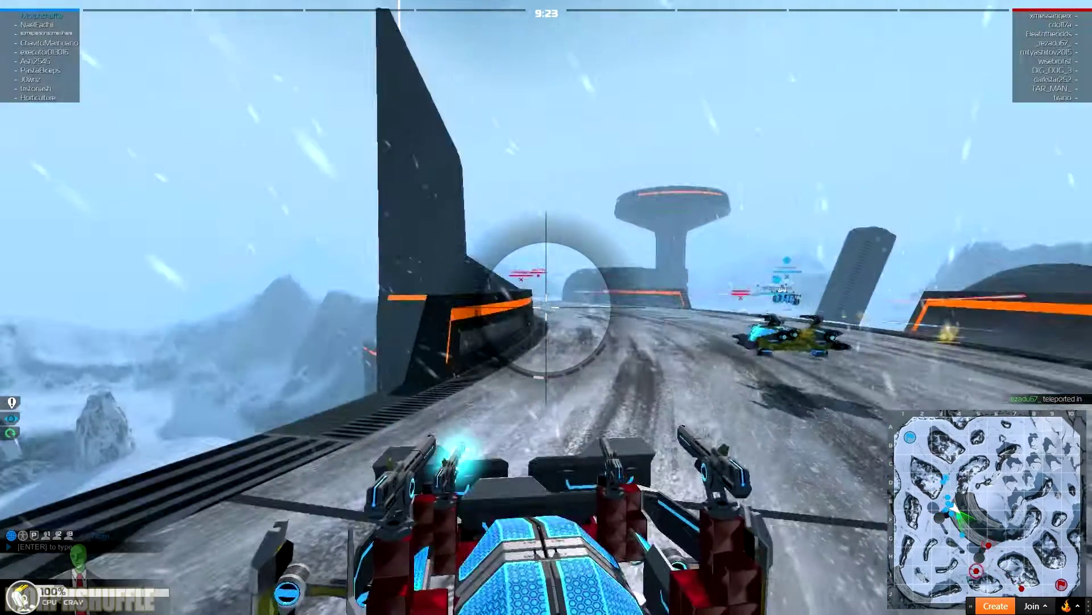
right_click(546, 308)
right_click(546, 308)
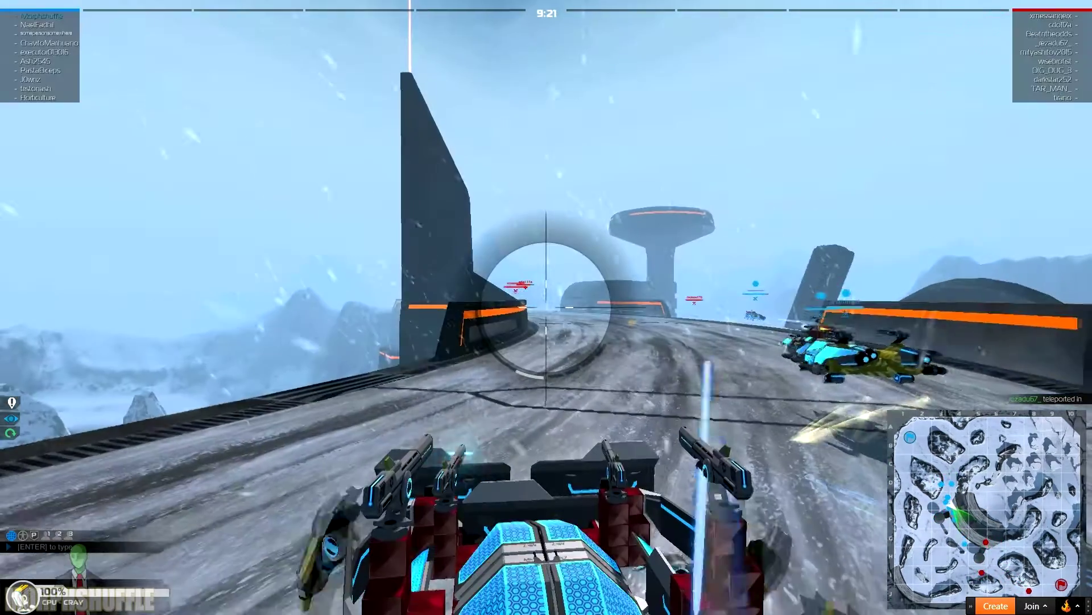
right_click(546, 308)
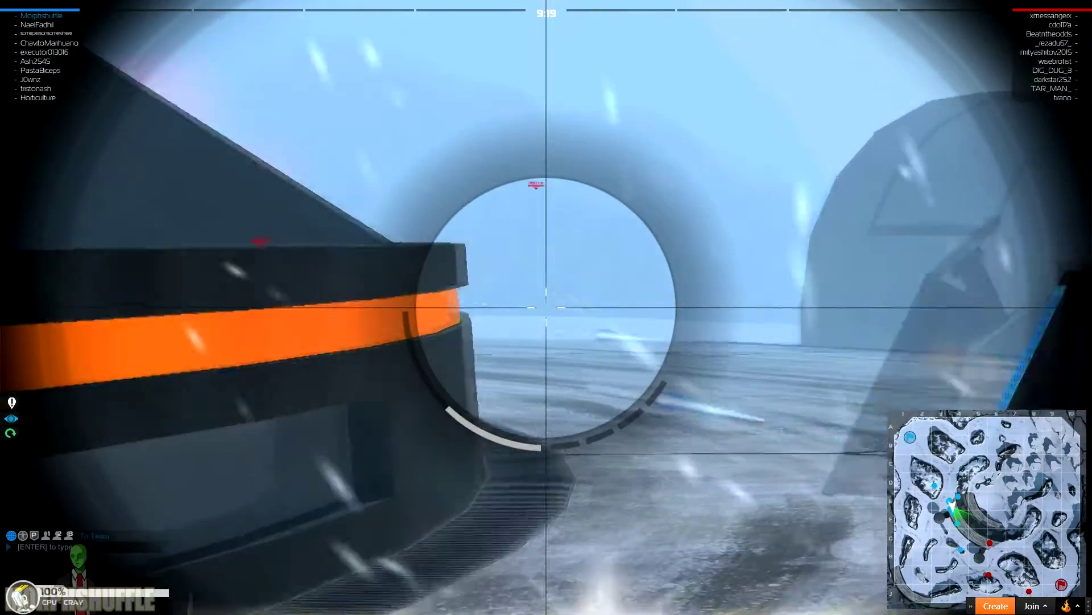
right_click(547, 307)
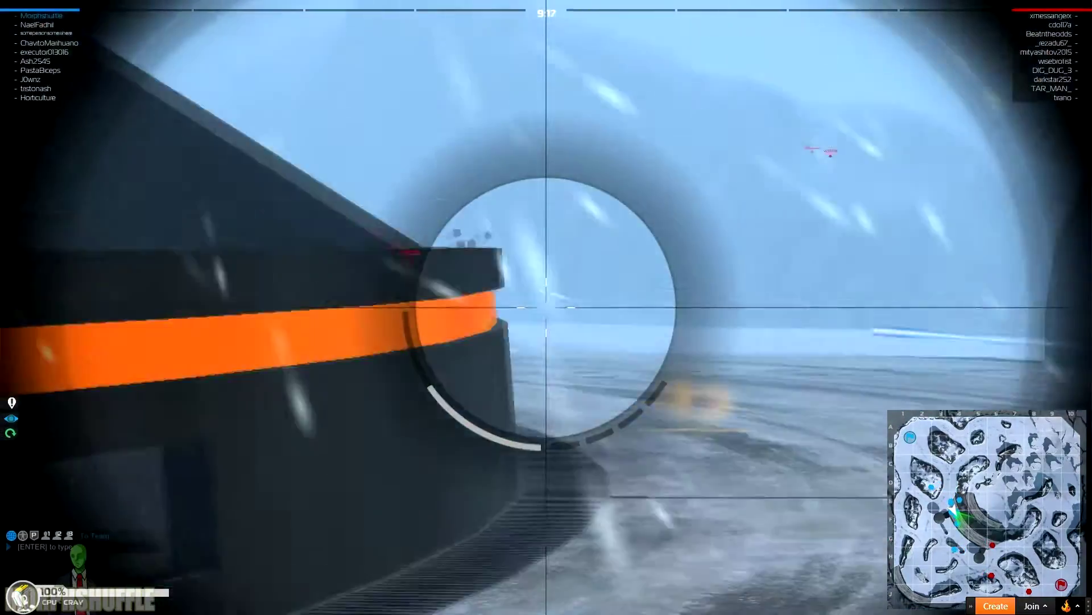
right_click(546, 308)
right_click(546, 308)
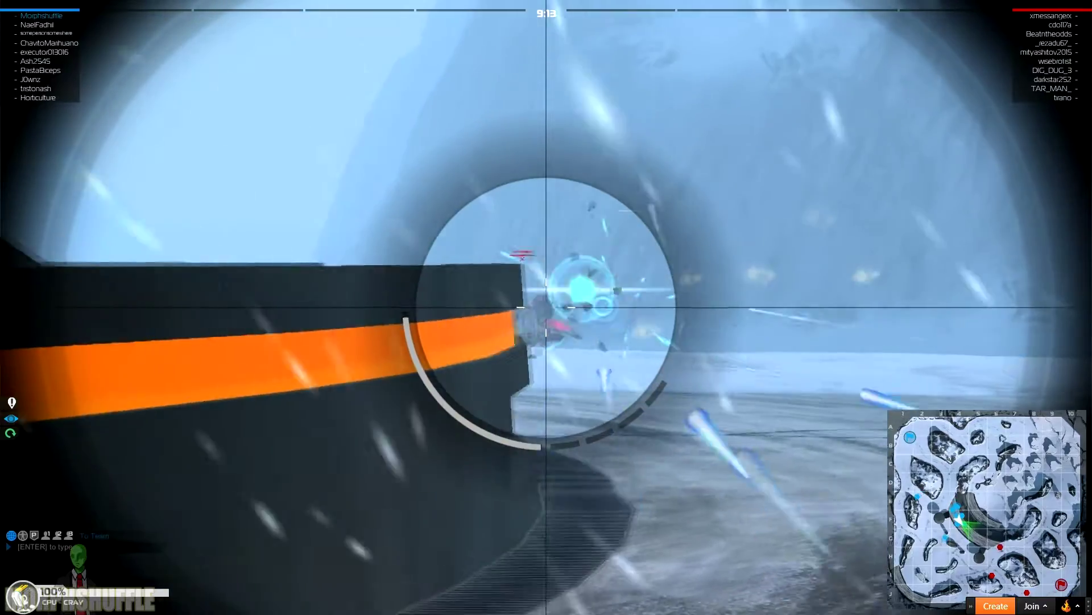
right_click(547, 308)
right_click(547, 307)
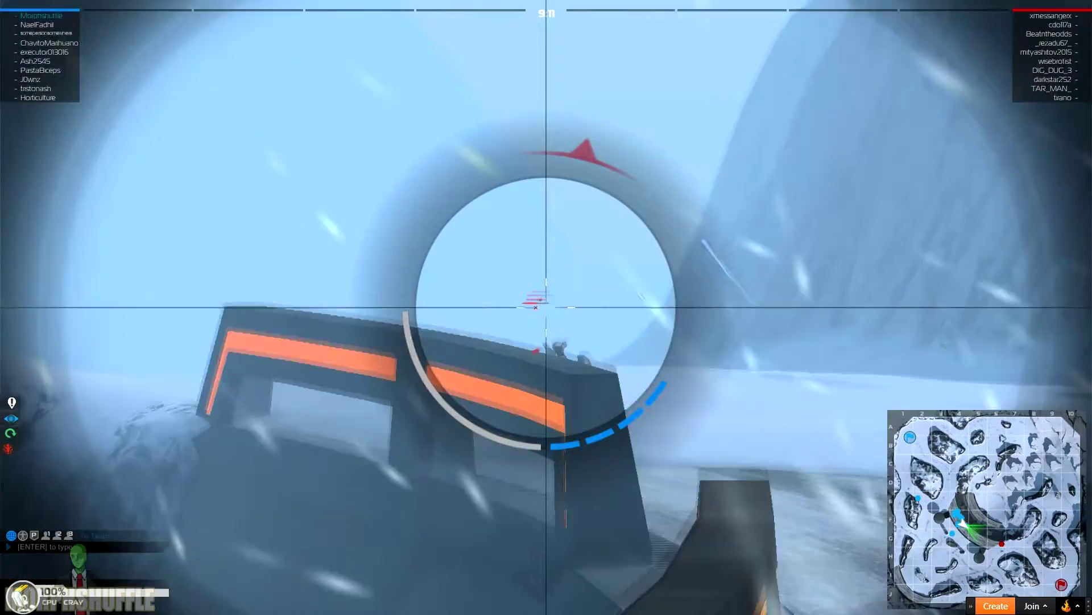
right_click(547, 308)
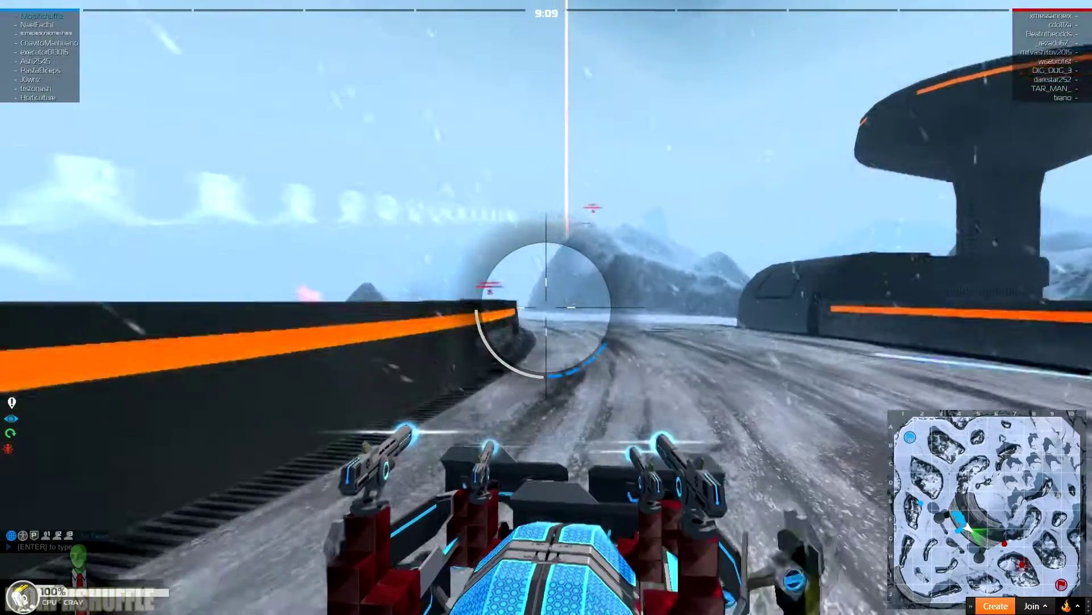
right_click(547, 307)
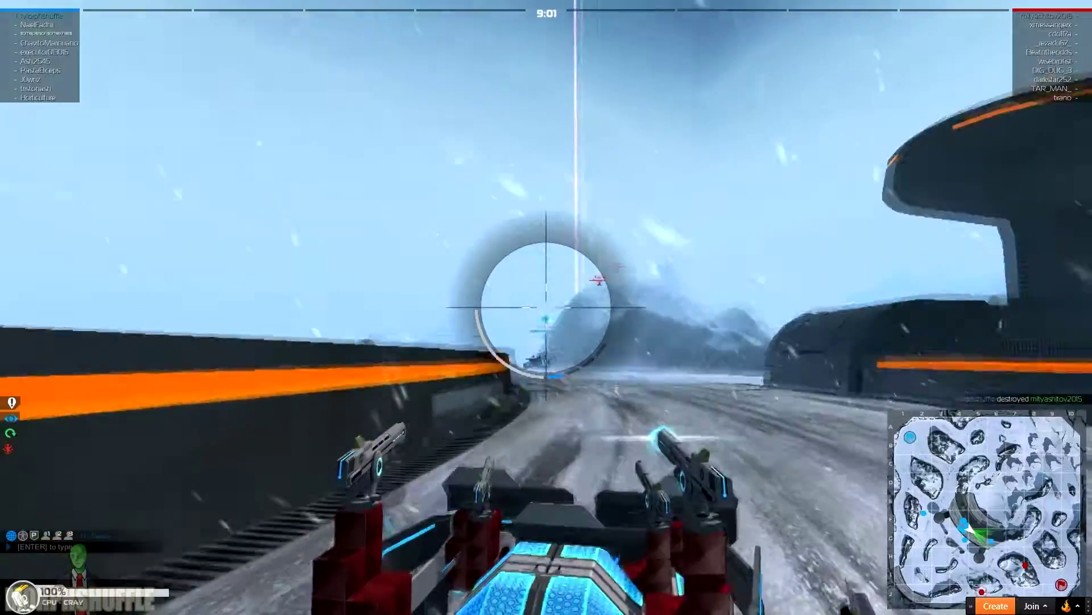
right_click(546, 308)
right_click(547, 308)
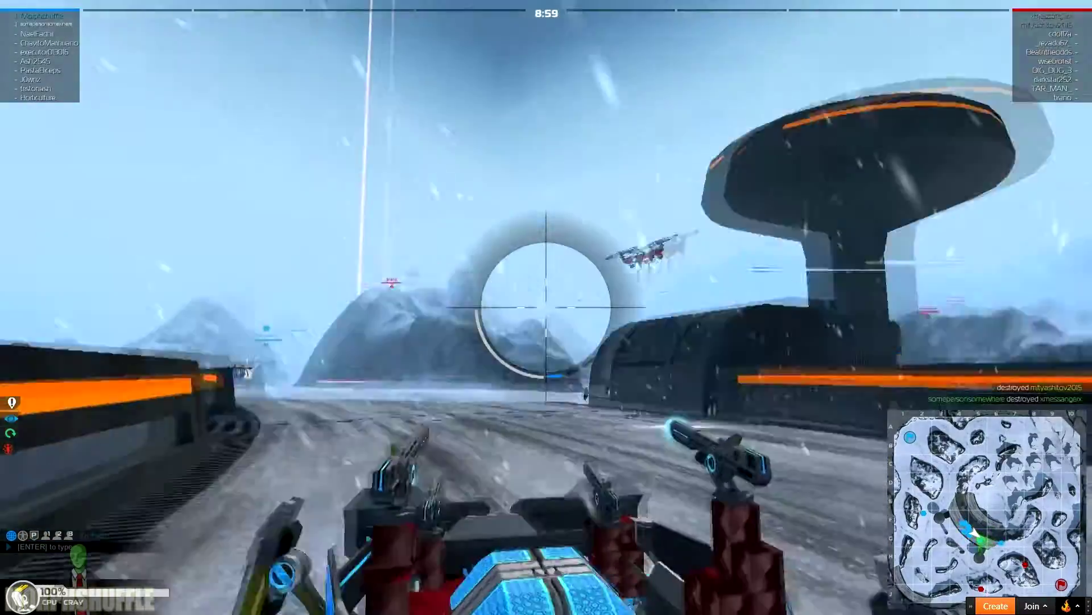
right_click(547, 308)
left_click(546, 308)
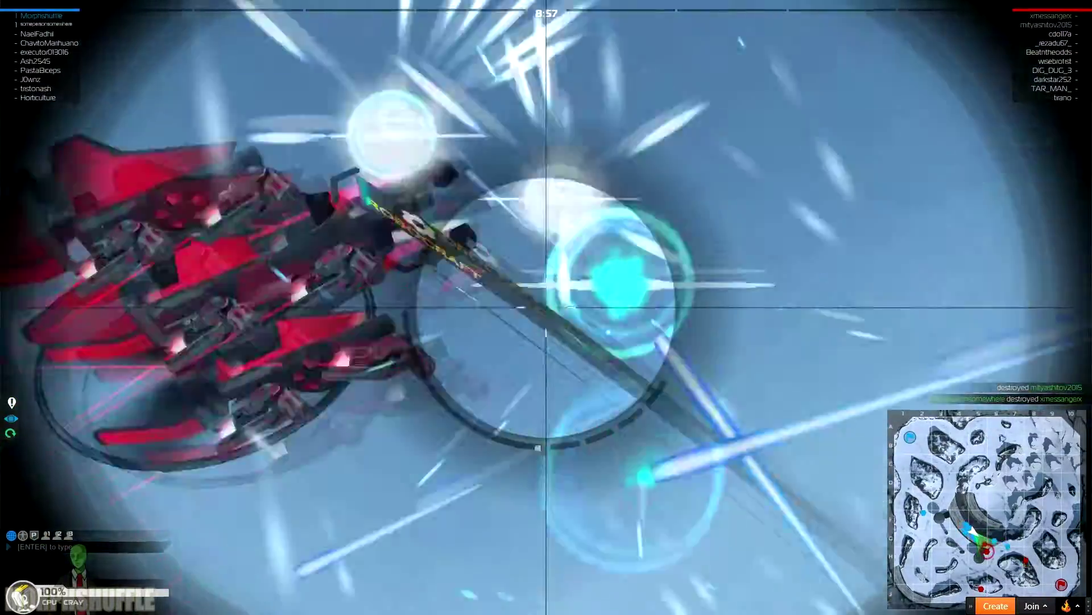
- Re-scope on another distant target and fire a rail shot at it
right_click(547, 308)
right_click(547, 307)
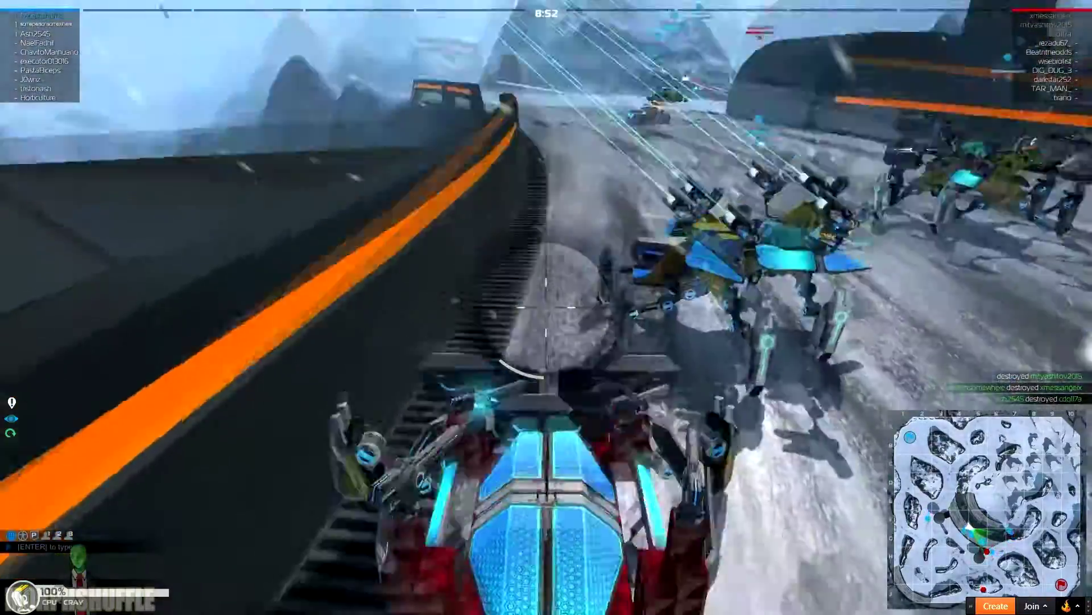
right_click(547, 308)
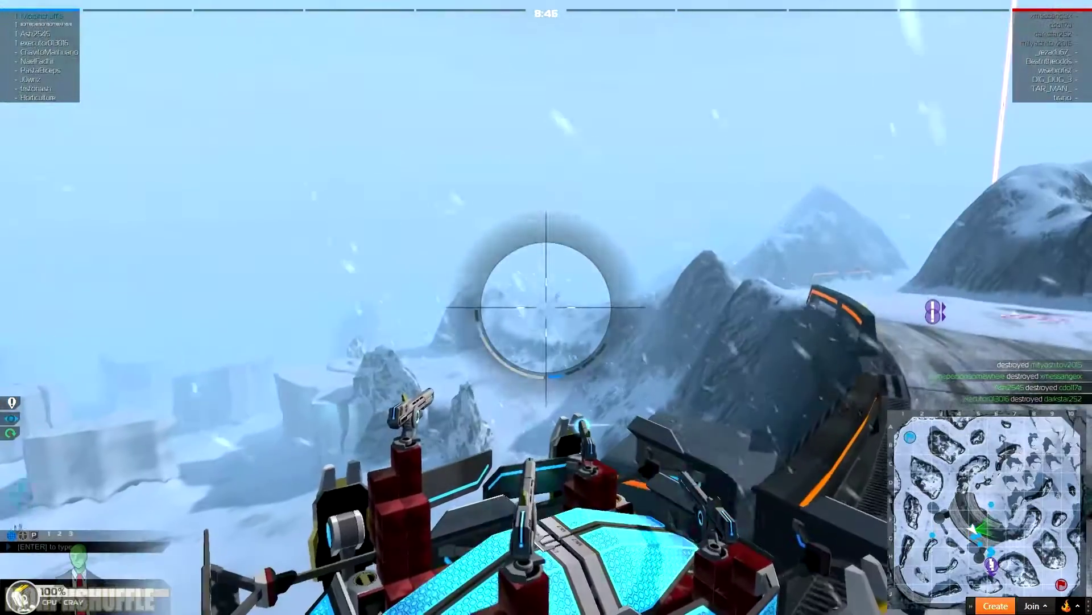
right_click(546, 307)
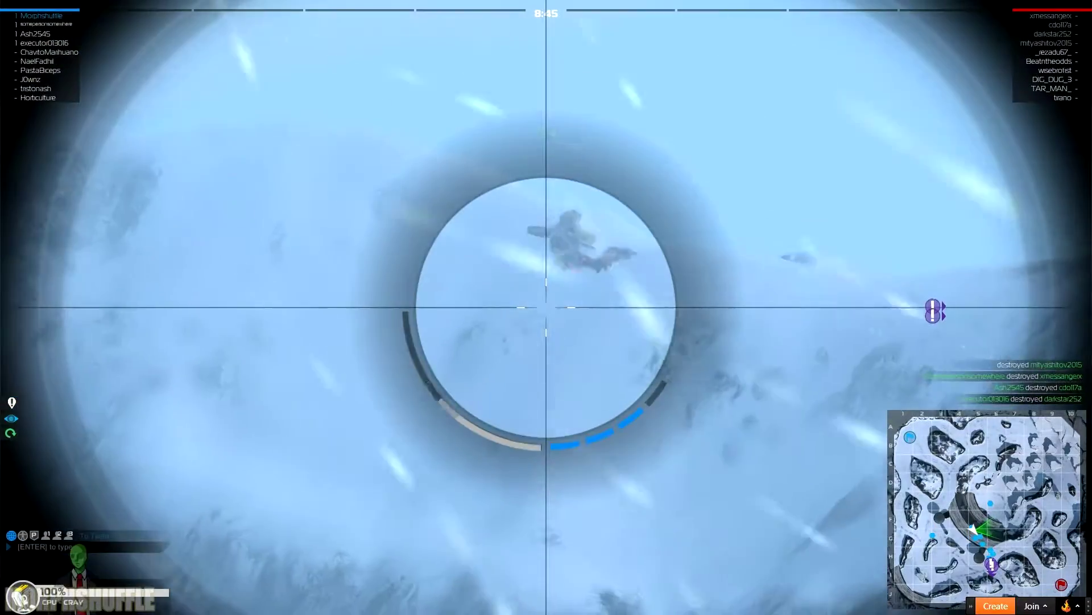
right_click(546, 308)
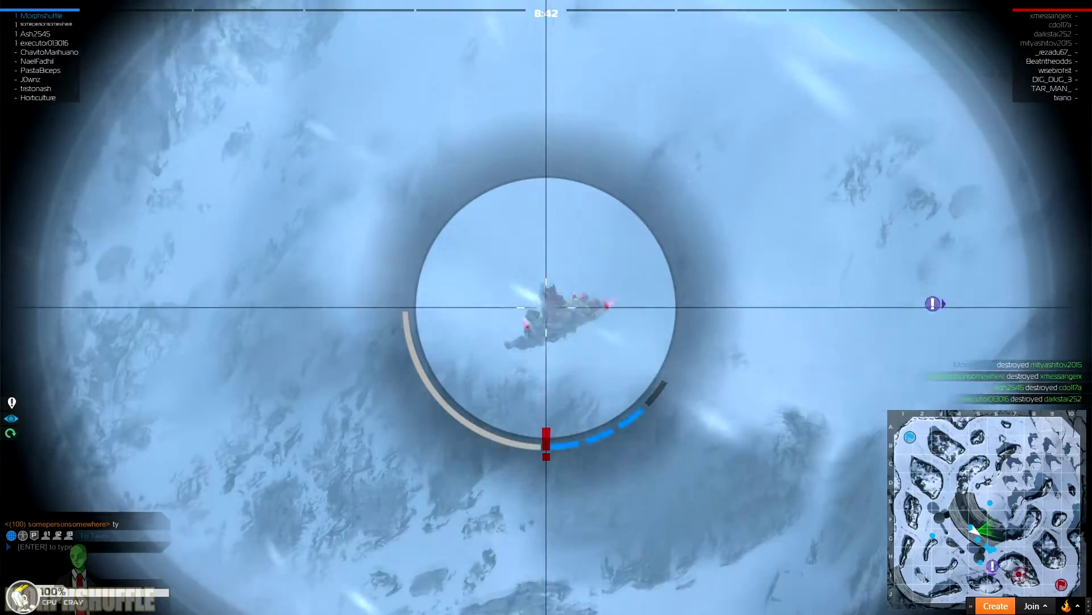
left_click(546, 307)
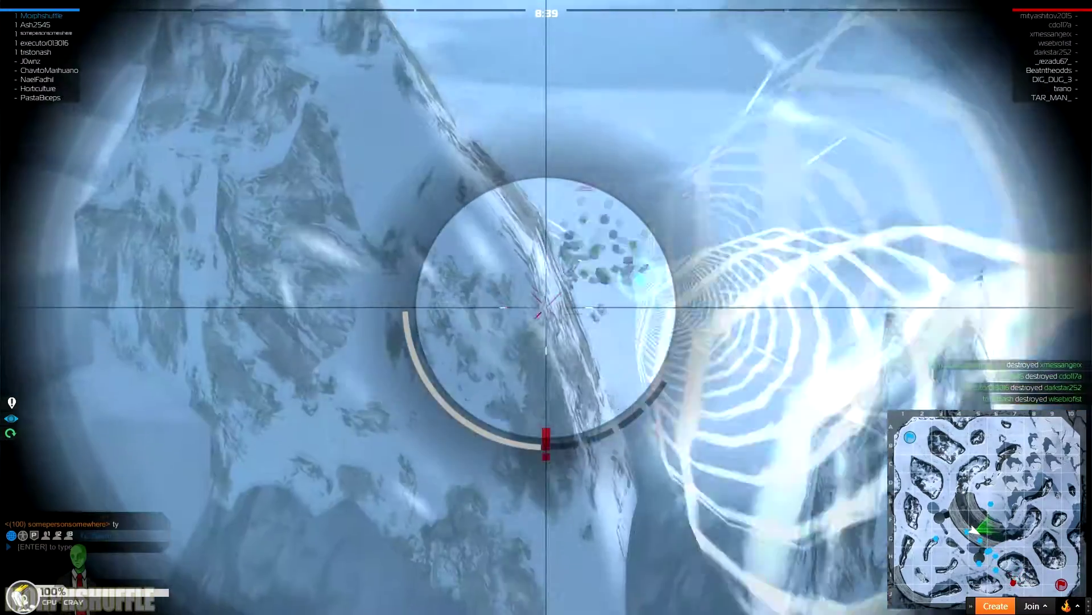
right_click(546, 308)
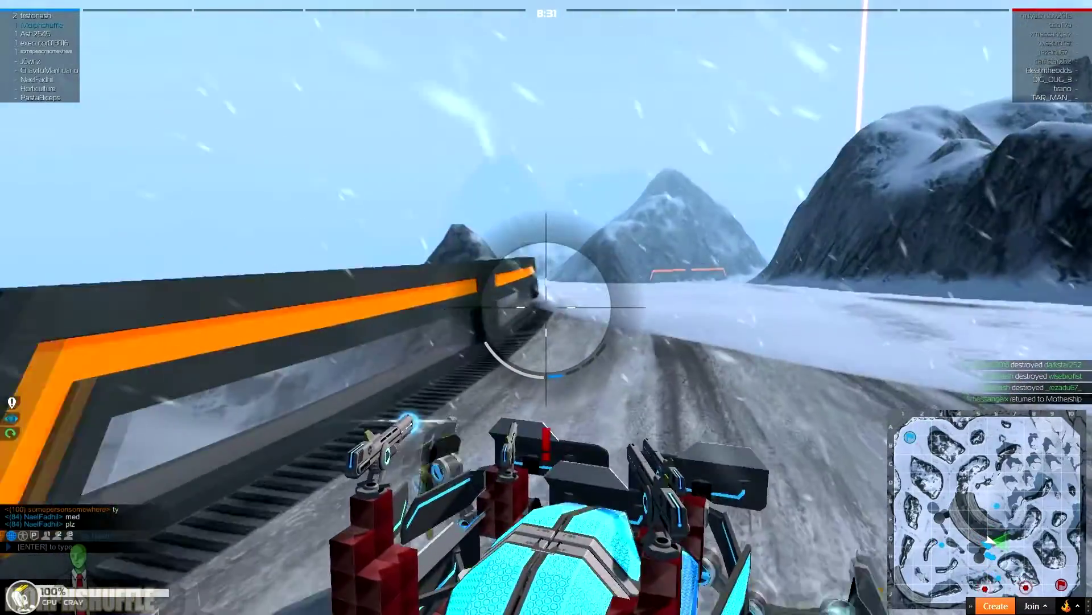
- Scope onto an enemy robot, shoot it, and scan for more until the match ends
right_click(547, 308)
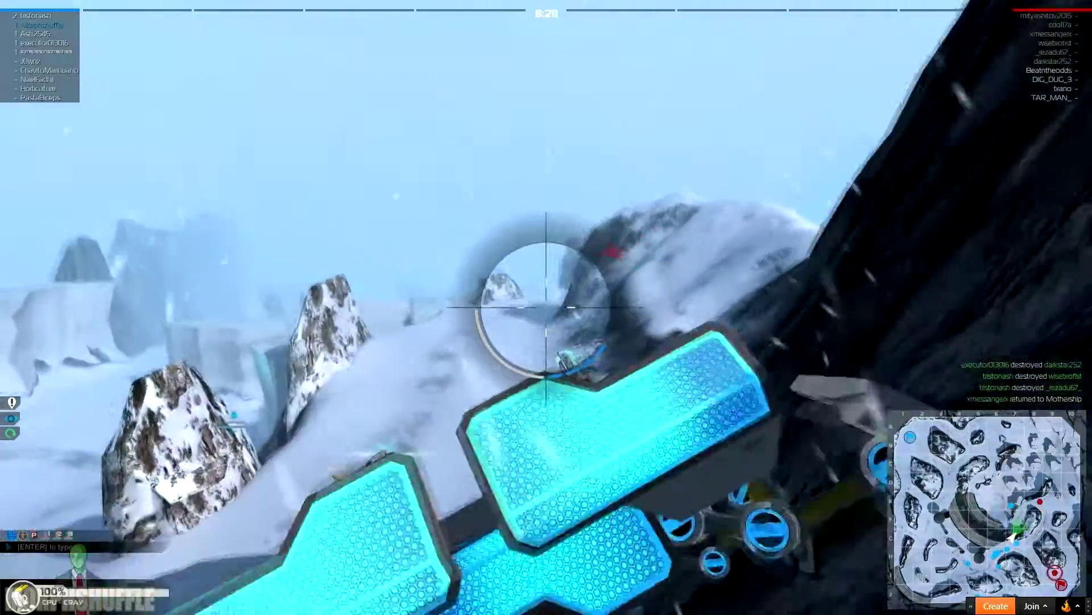
right_click(547, 307)
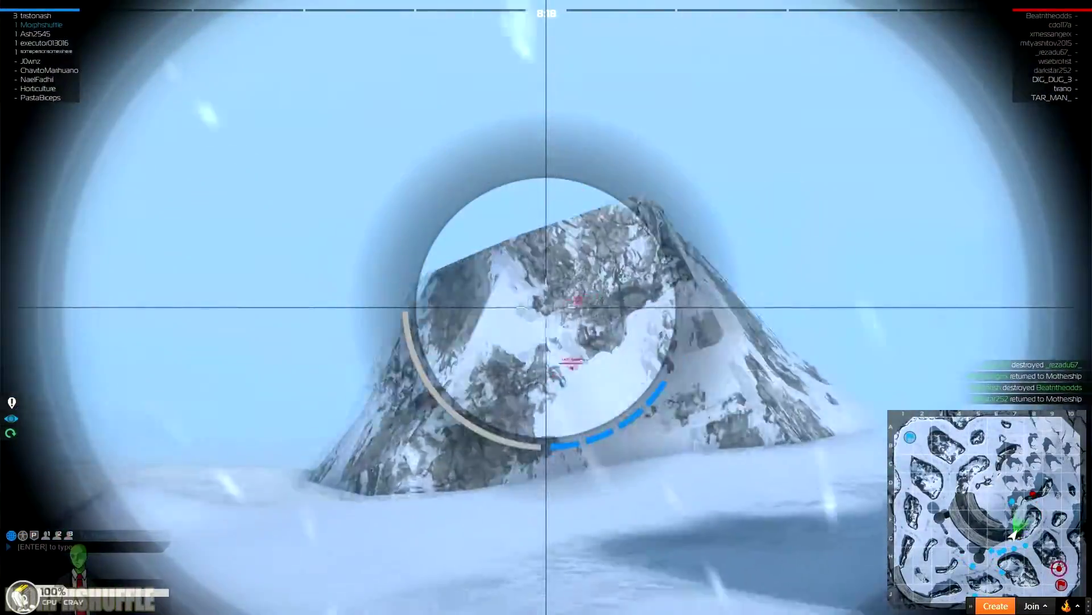
right_click(547, 308)
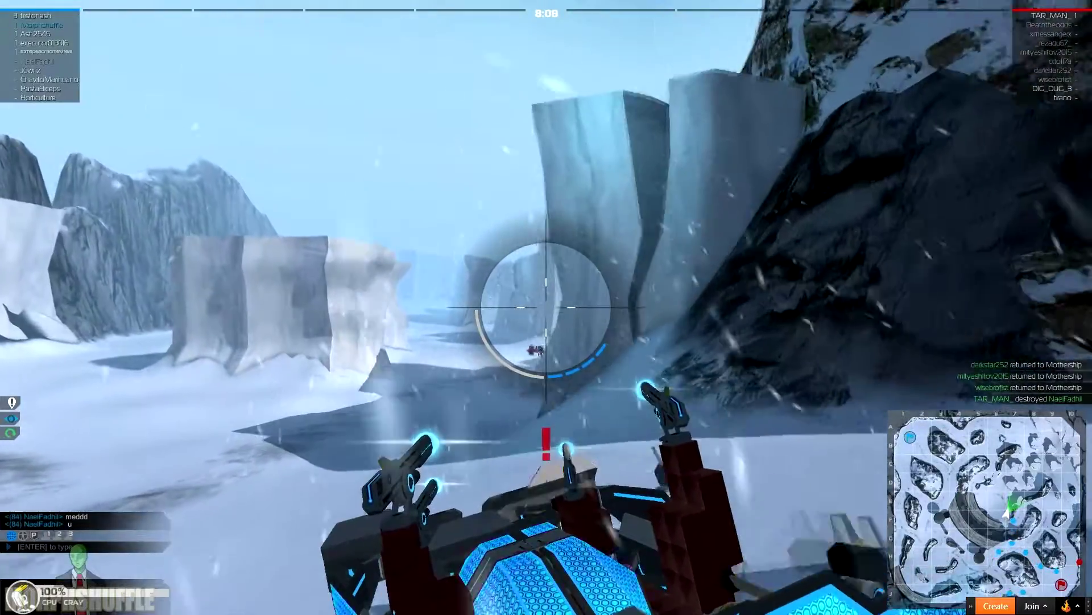
right_click(547, 307)
left_click(547, 307)
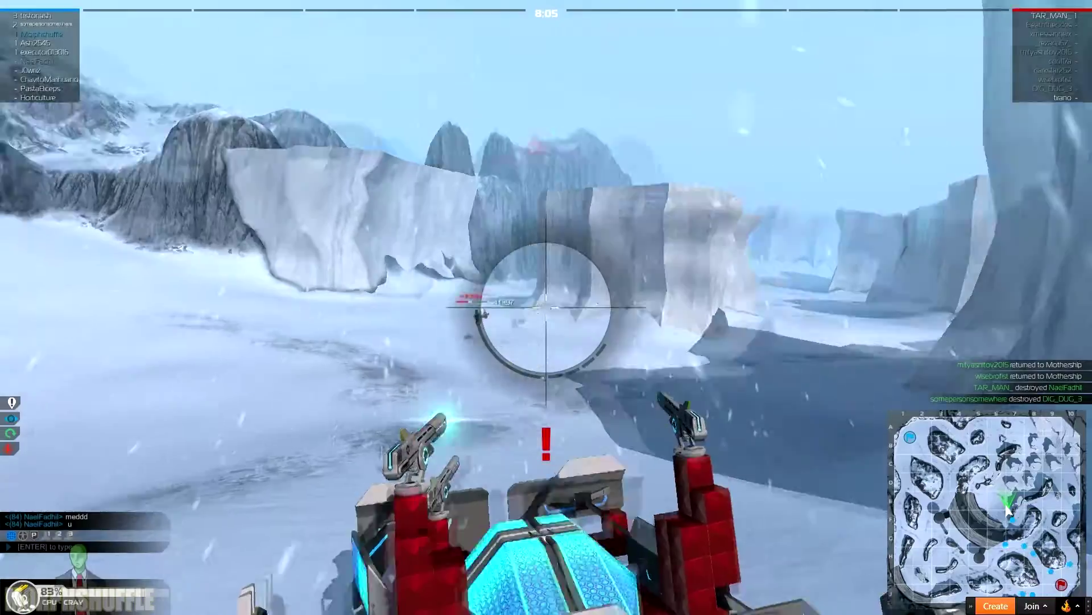
right_click(546, 307)
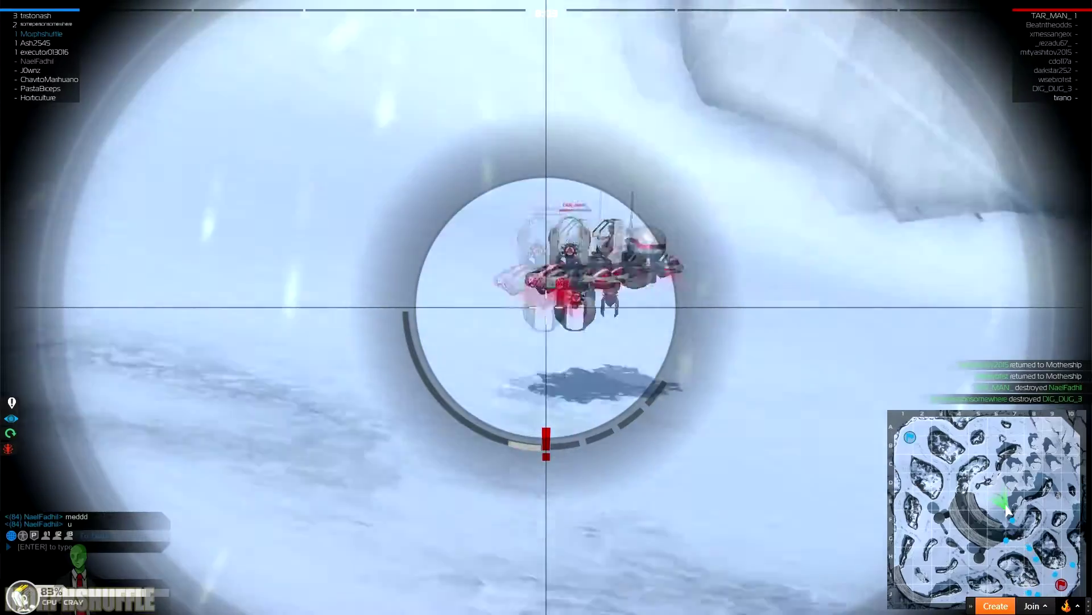
right_click(546, 308)
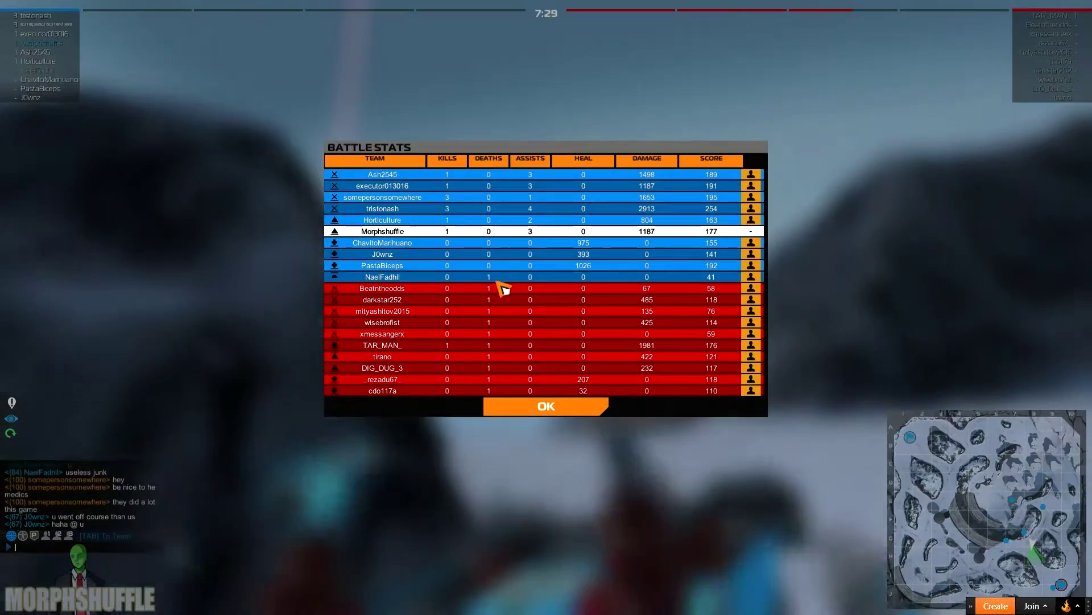
- Close the Battle Stats scoreboard with OK and load back into the Battlezone Bot garage
left_click(559, 412)
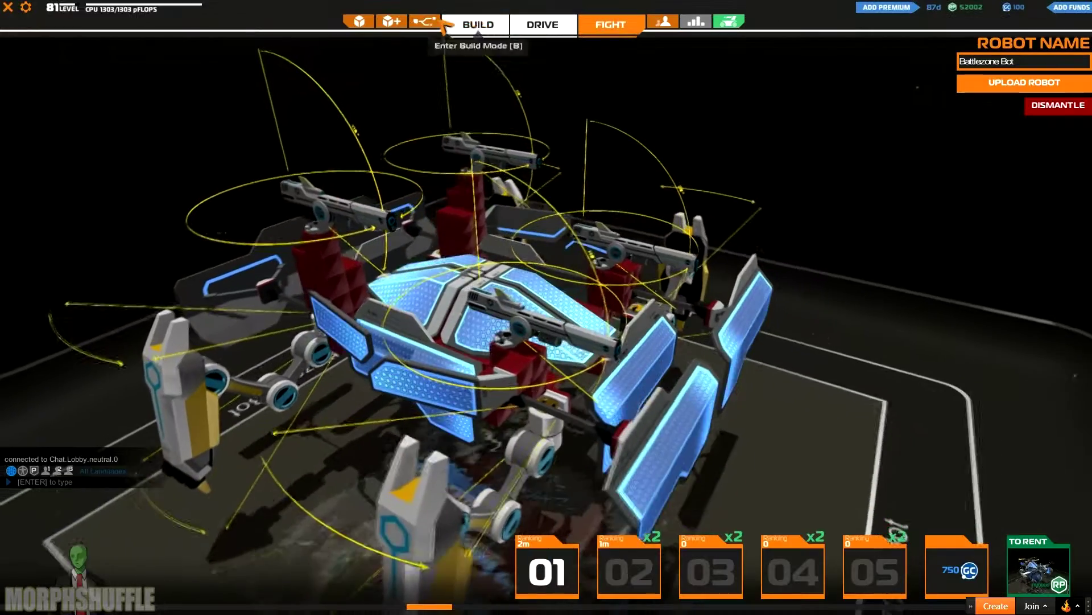
- Buy nine Armored Cube Mk9 for 47304 RP through the cube shop
left_click(425, 20)
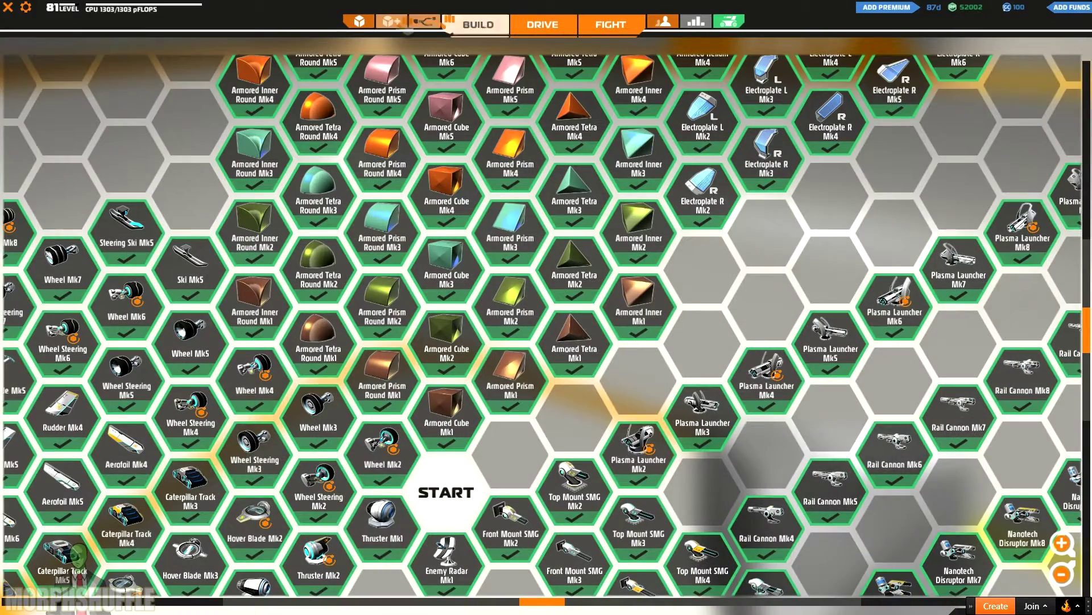
left_click(391, 21)
scroll(426, 281, "down", 5)
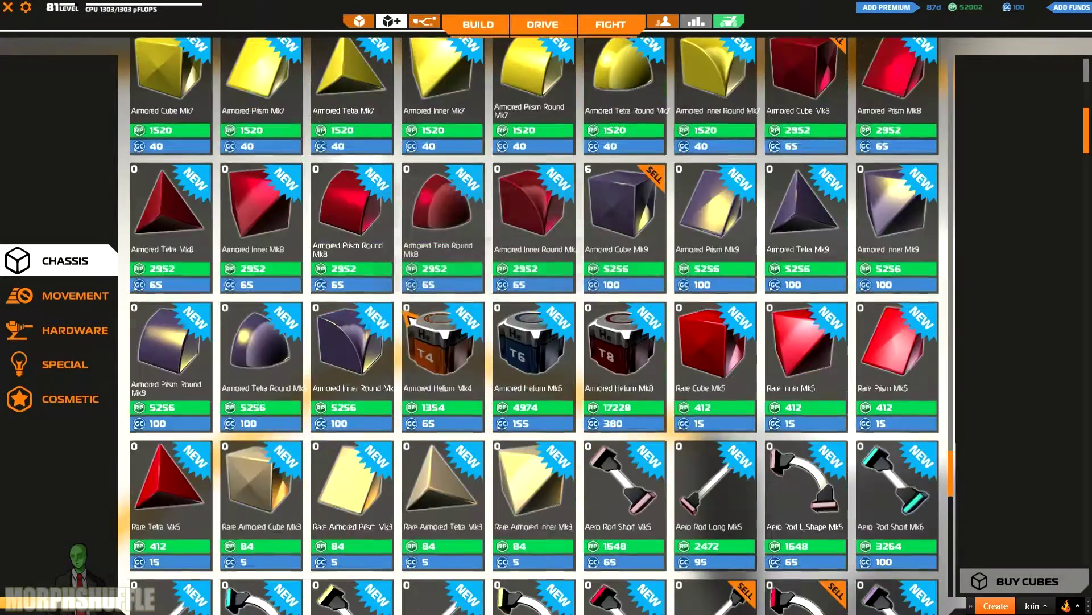
scroll(445, 295, "down", 5)
scroll(487, 282, "up", 5)
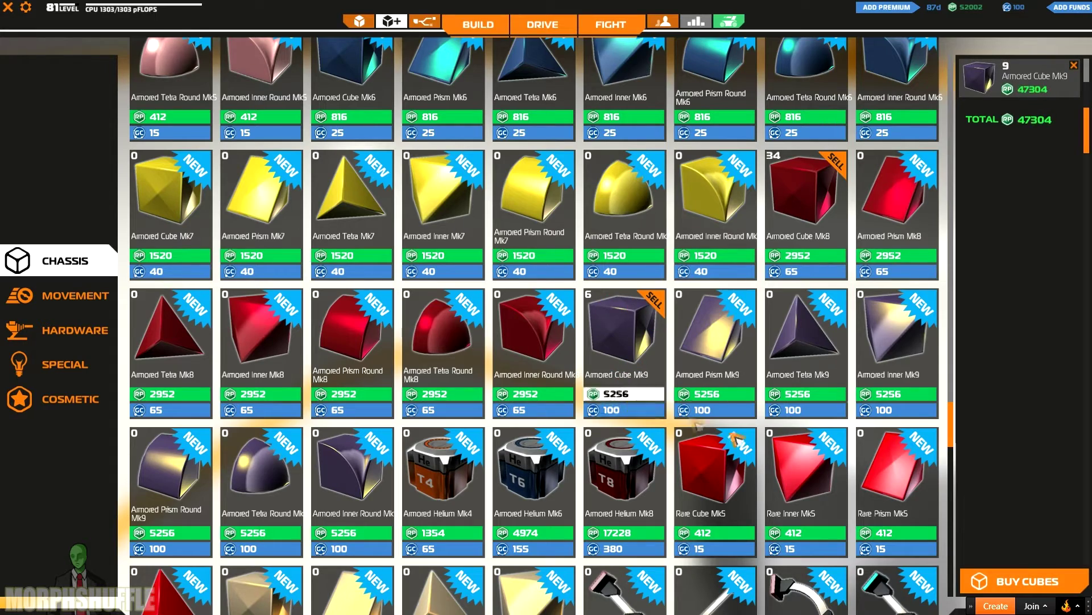
left_click(991, 583)
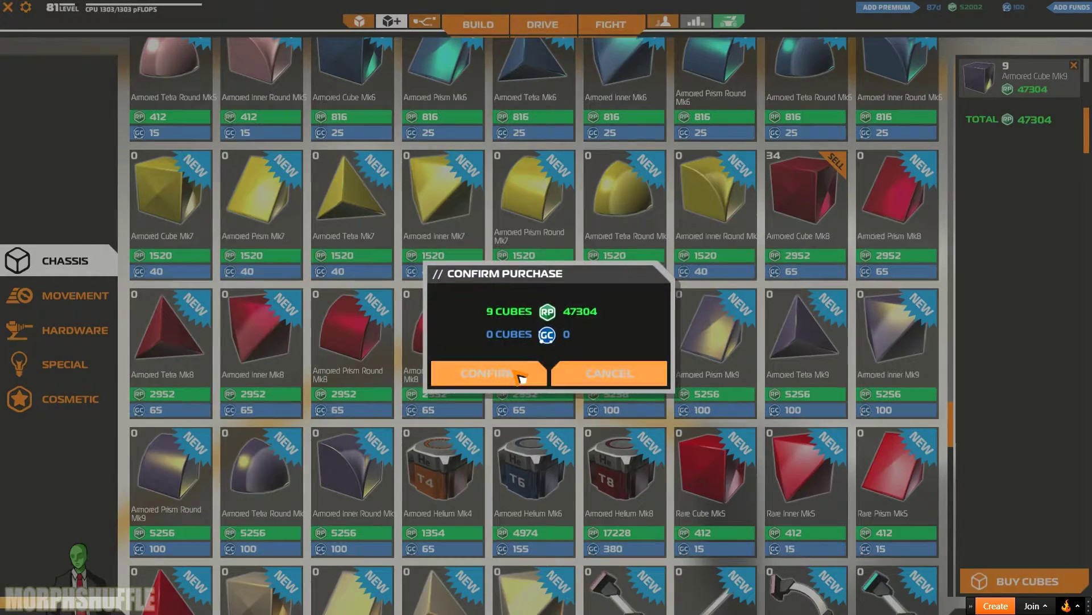
left_click(521, 376)
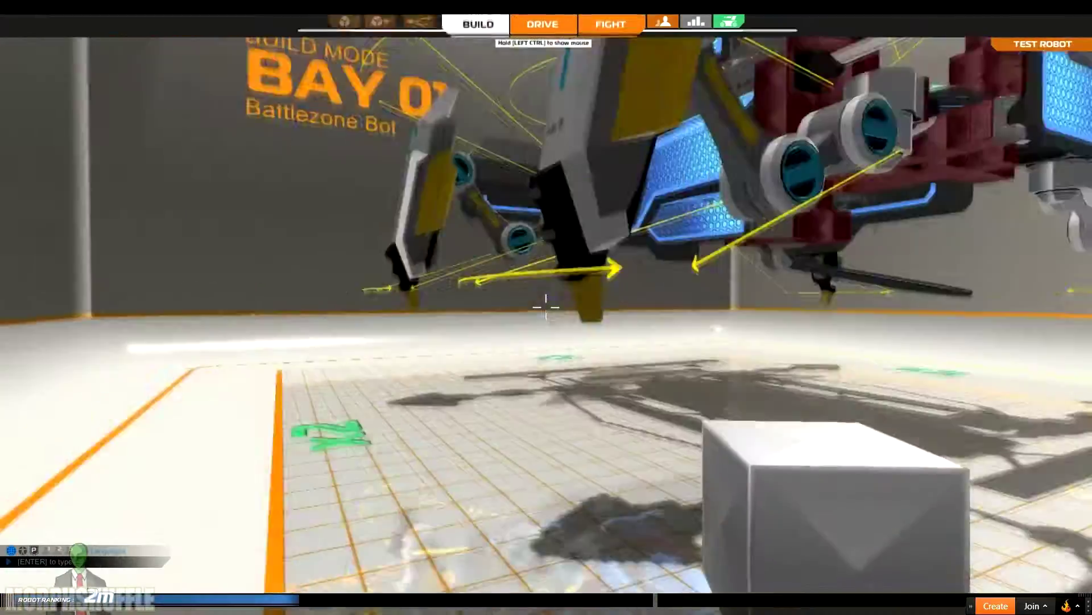
- Select Armored Cube Mk9 from the inventory and fly up to the red block tower
key("Tab")
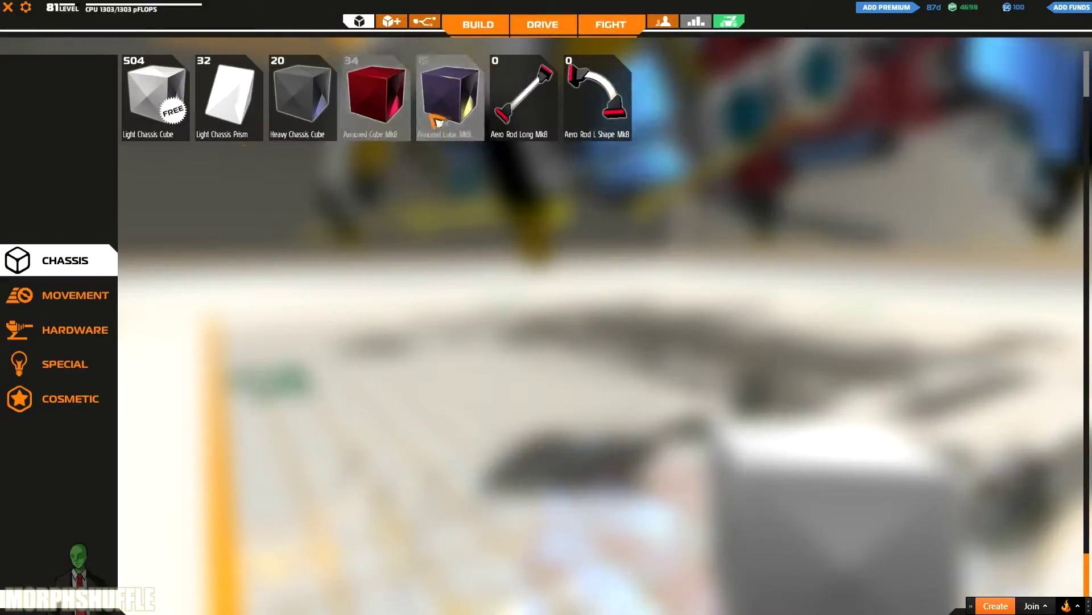
left_click(434, 120)
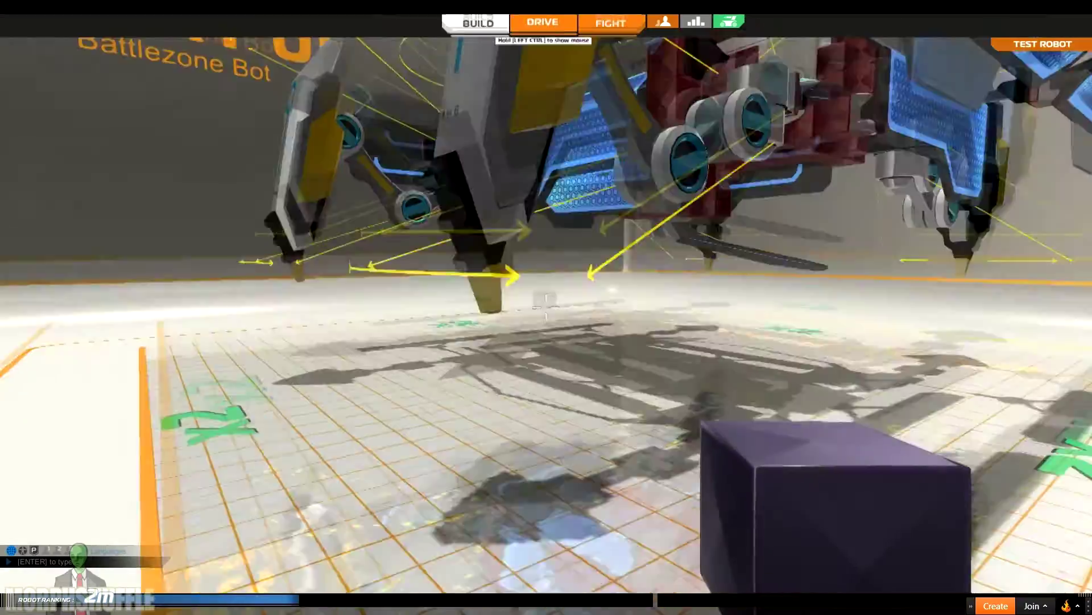
key("w")
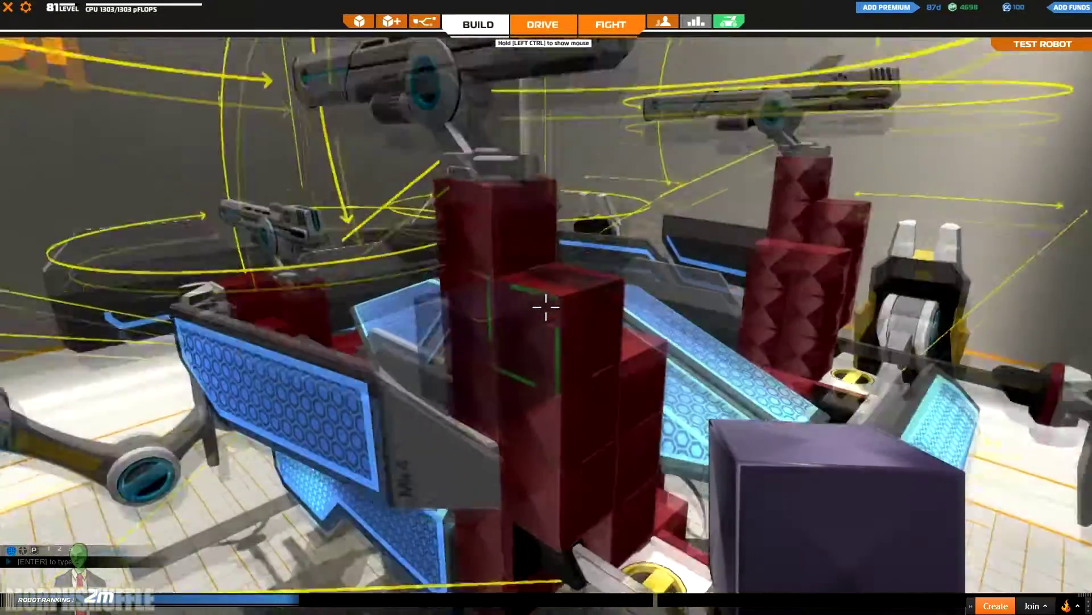
key("w")
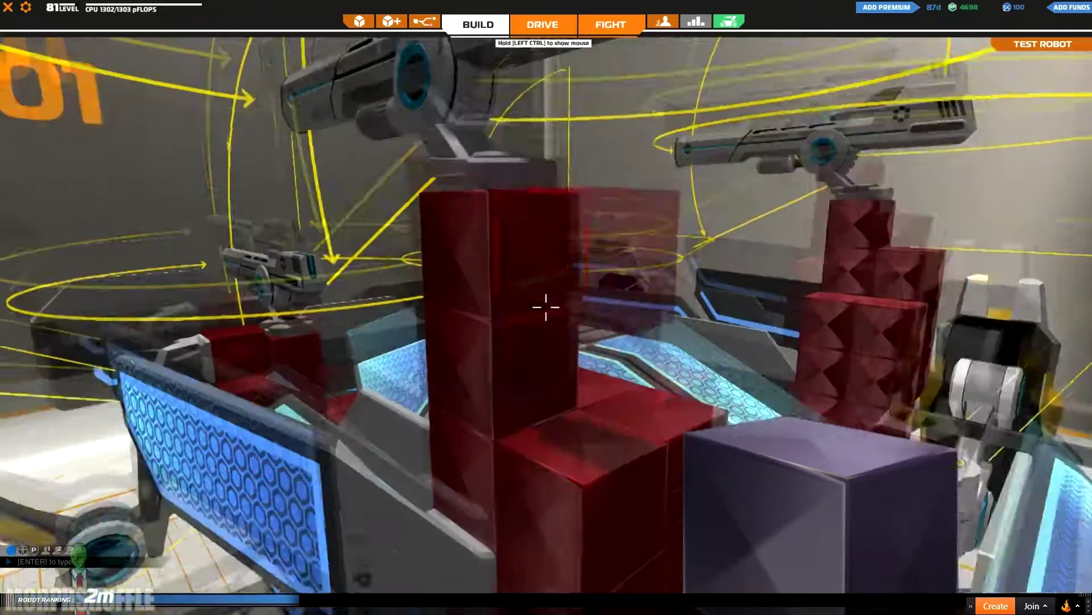
- Delete several red armor blocks from the tower, dropping CPU to 1296, and exit build mode
right_click(546, 307)
right_click(546, 308)
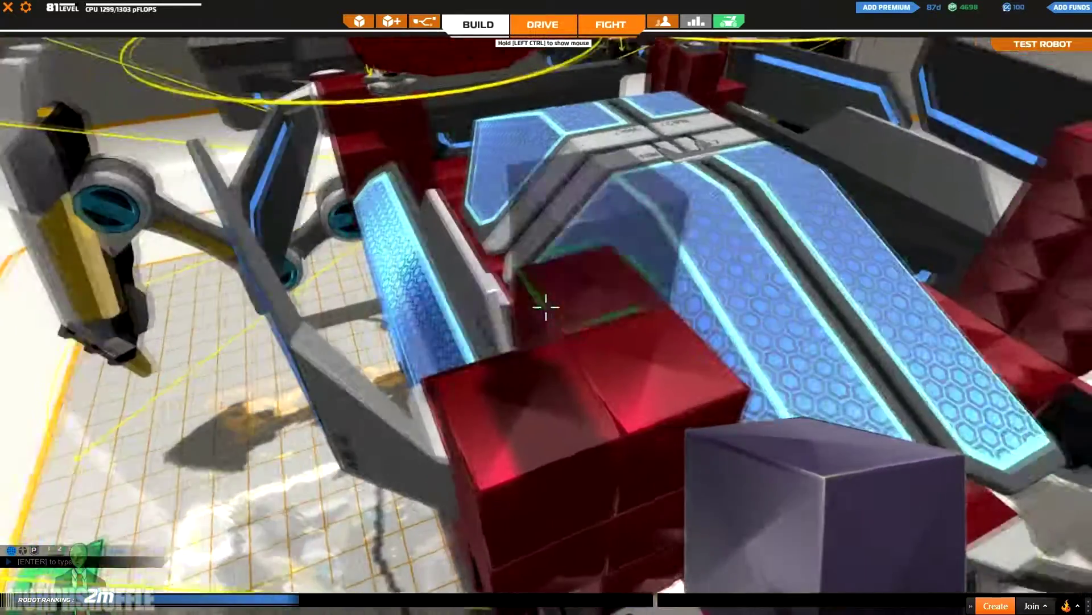
right_click(546, 308)
right_click(547, 307)
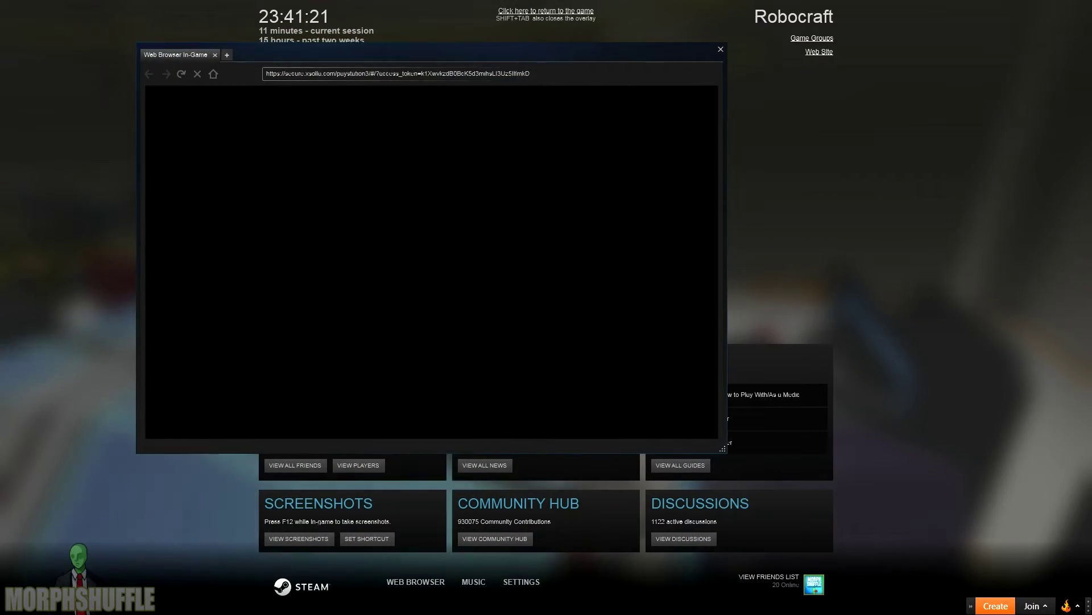
key("shift+Tab")
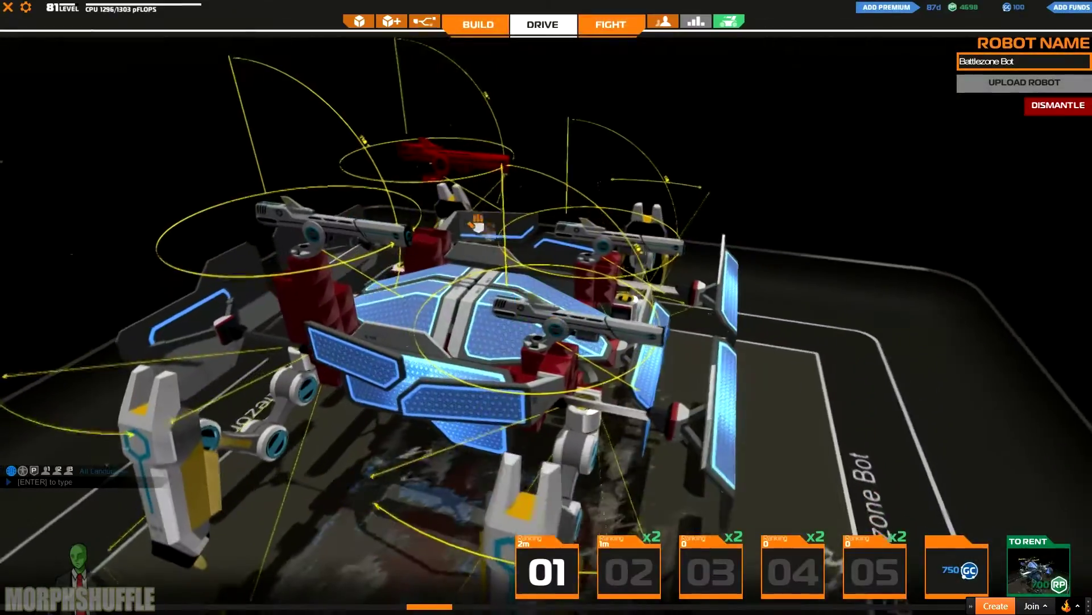
- In first-person build, replace the red cubes under the first gun with a dark cube column
left_click(465, 27)
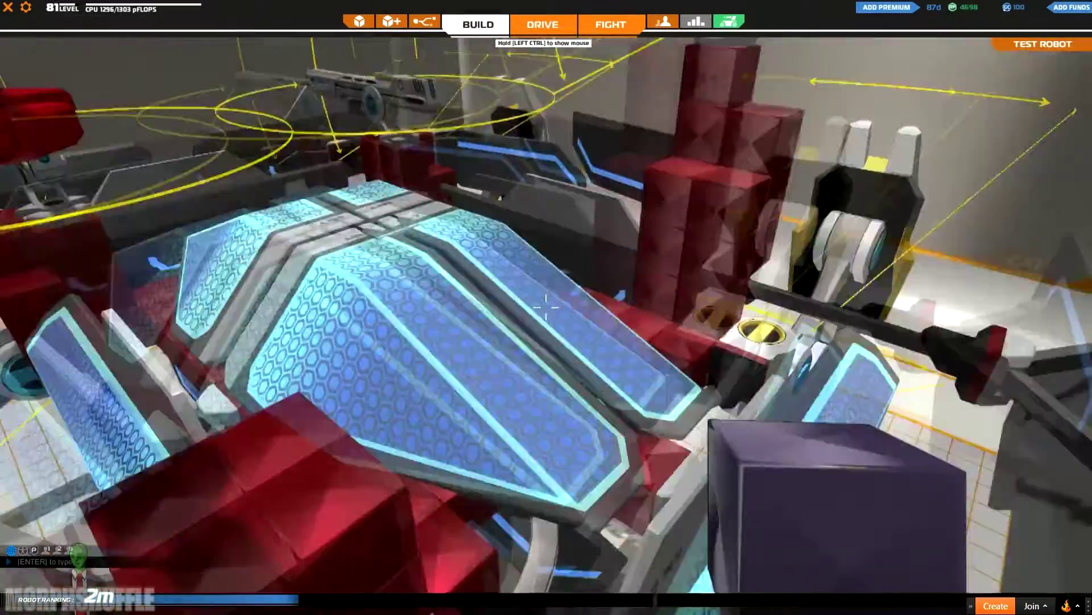
key("w")
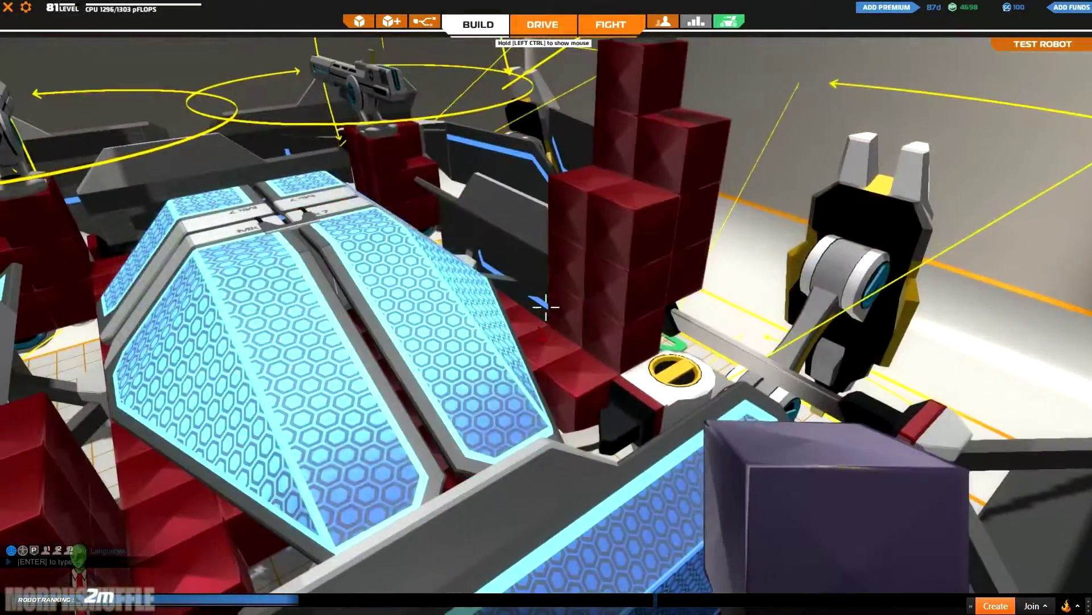
key("a")
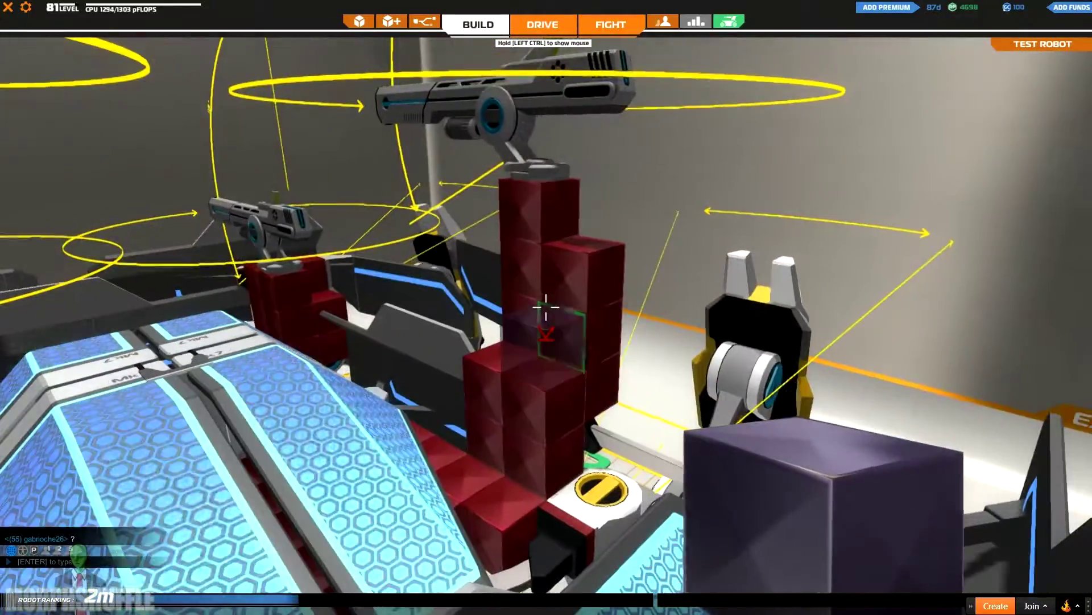
right_click(547, 308)
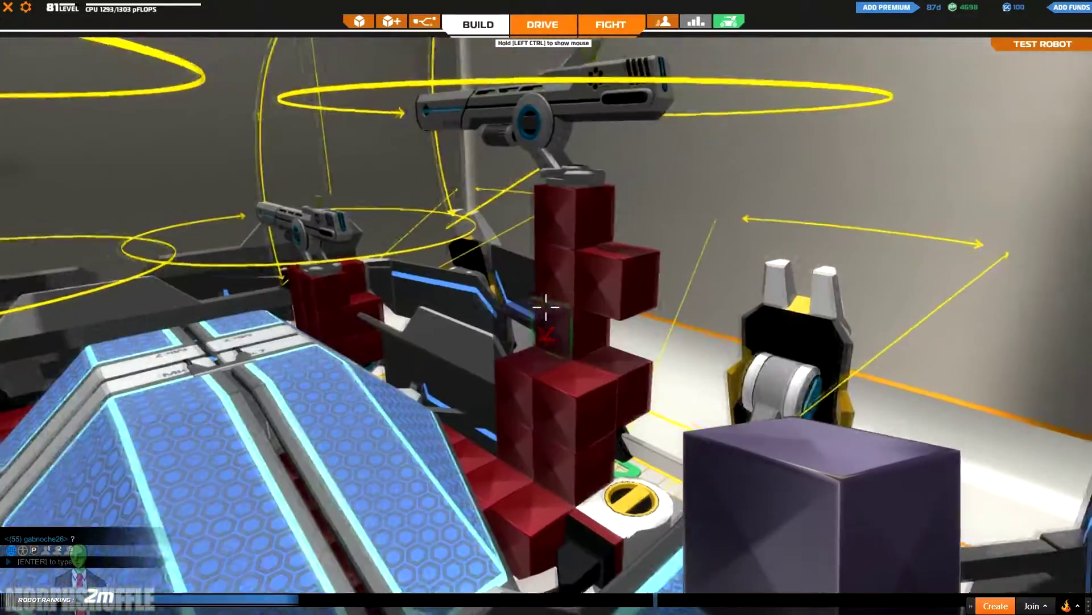
right_click(547, 308)
right_click(547, 308)
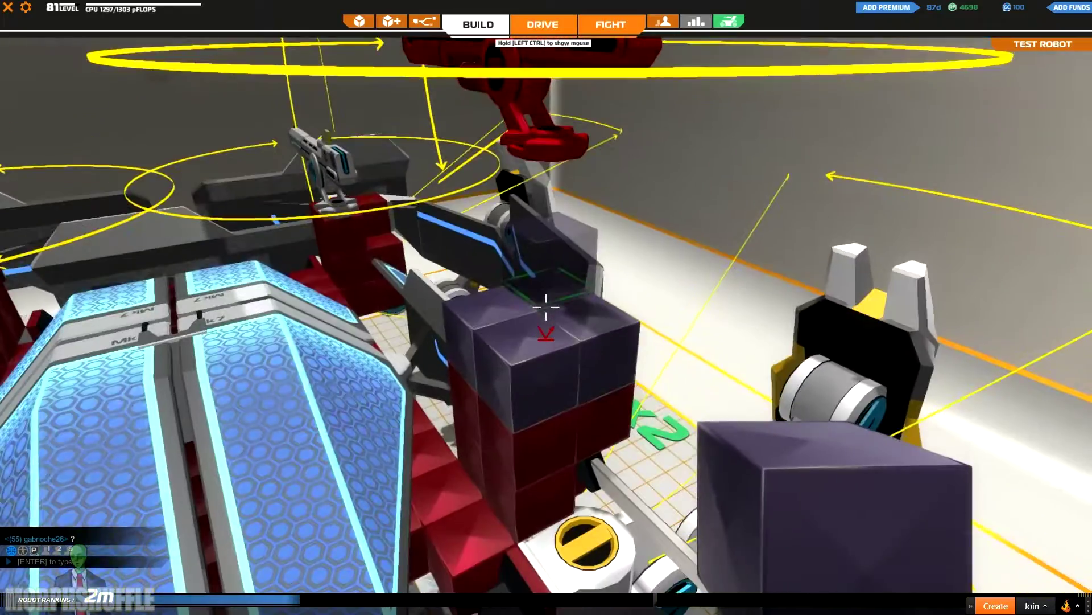
left_click(547, 307)
left_click(546, 307)
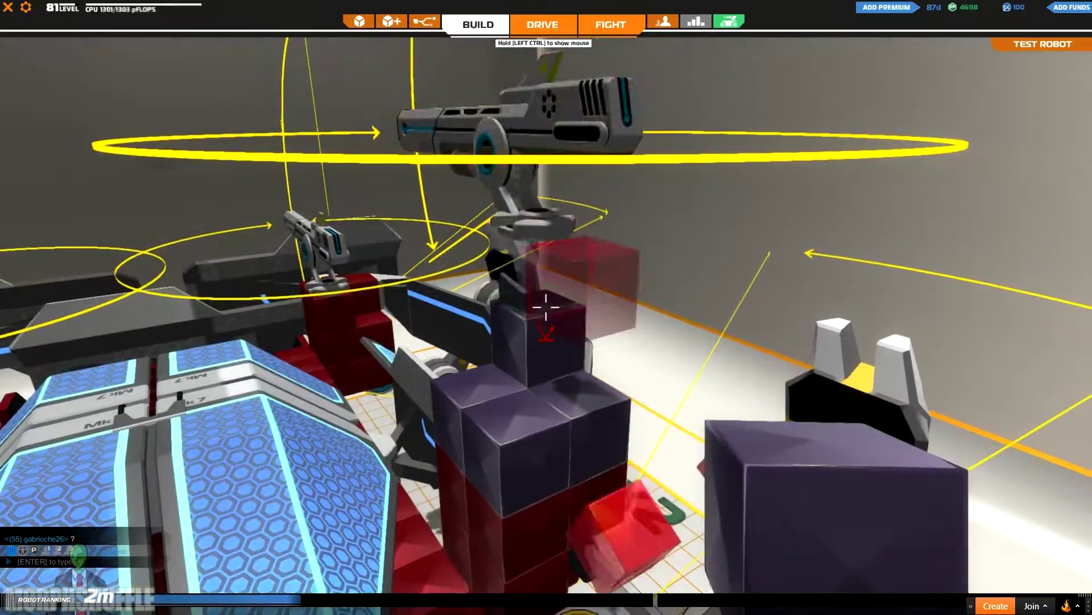
- Inspect the robot's guns, then clear the dark cube column under the left gun
key("d")
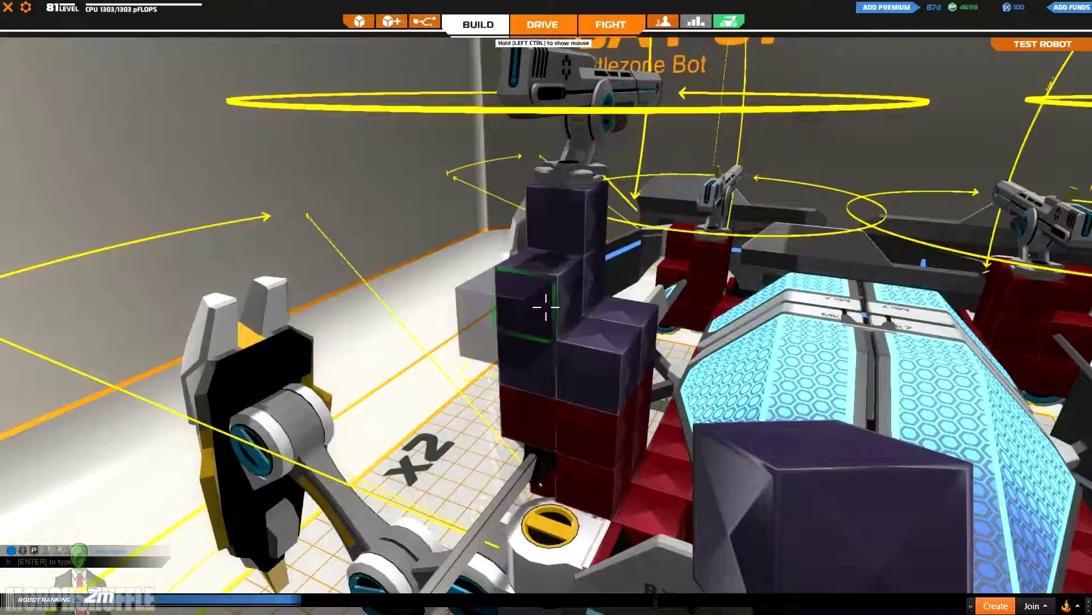
key("a")
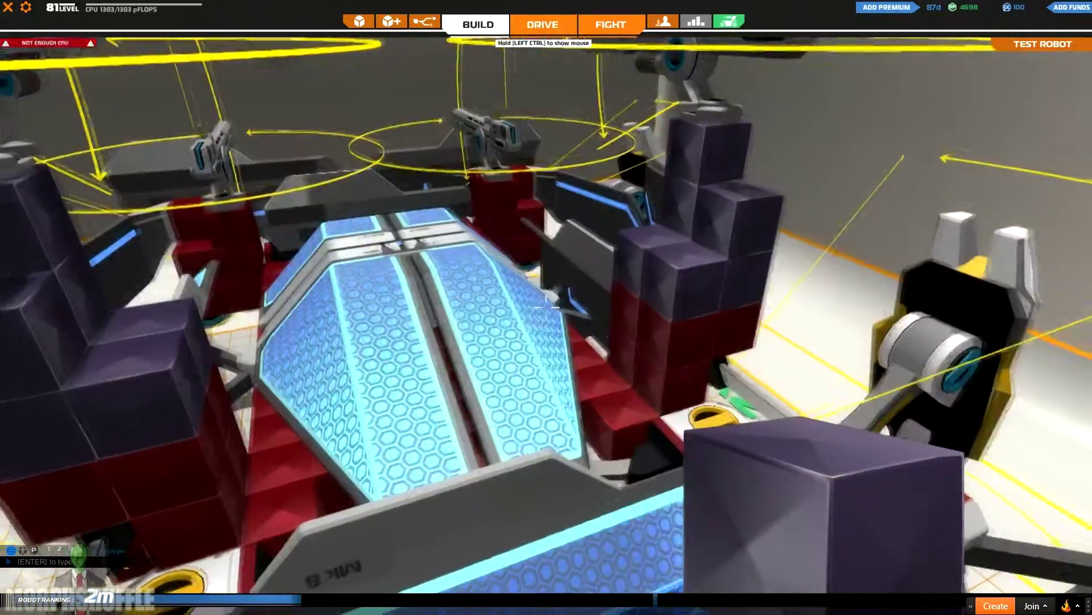
key("s")
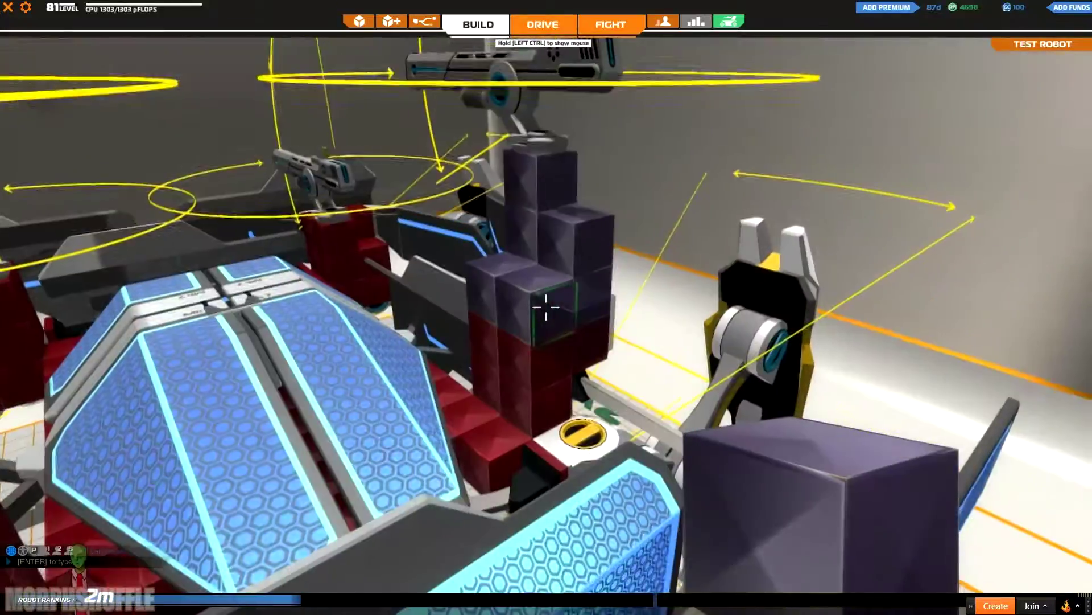
key("w")
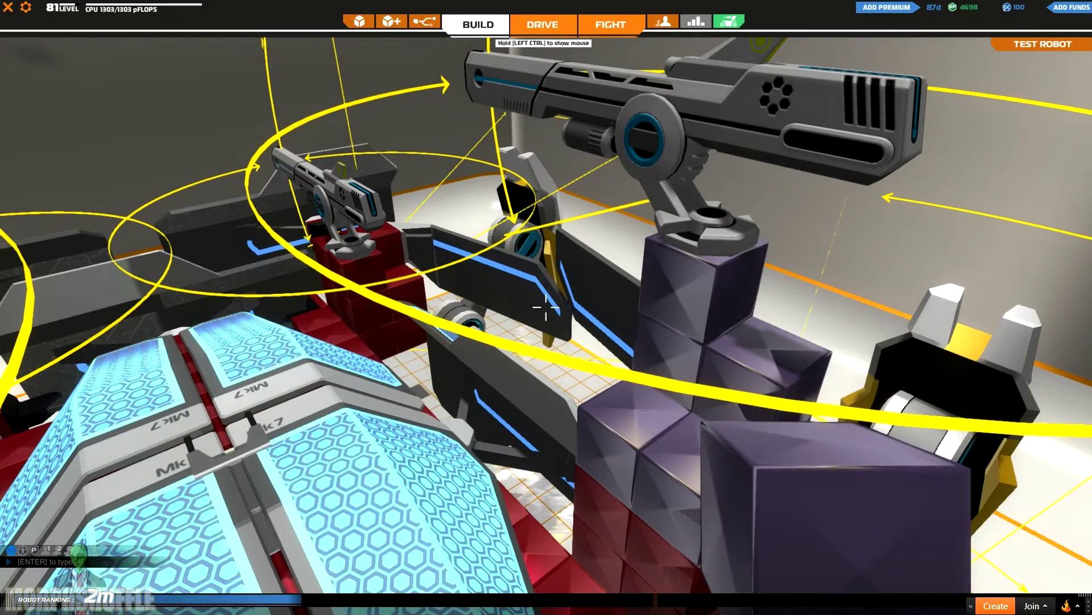
key("s")
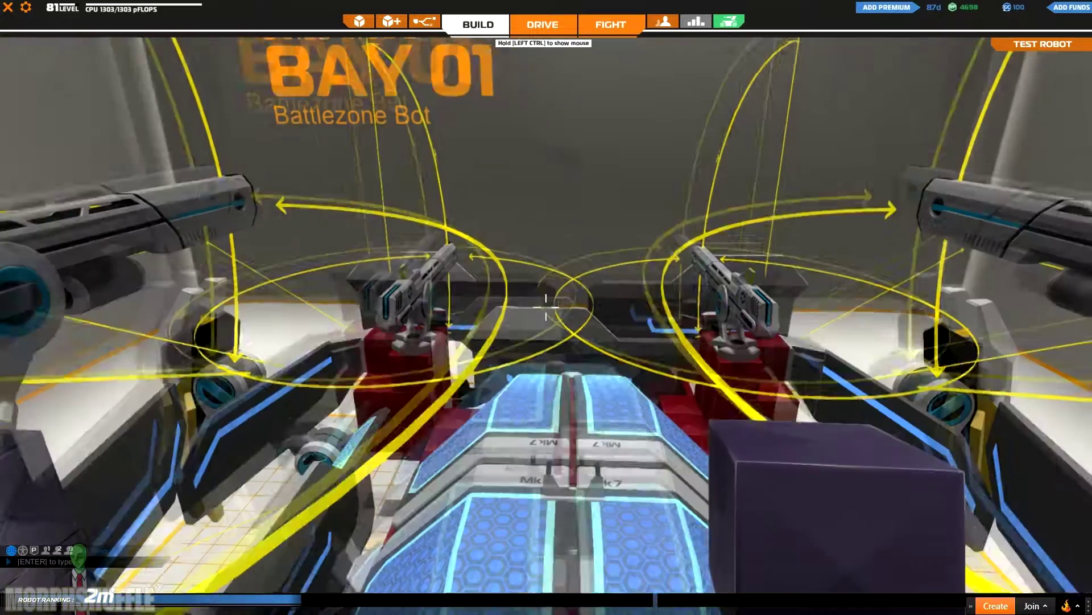
key("w")
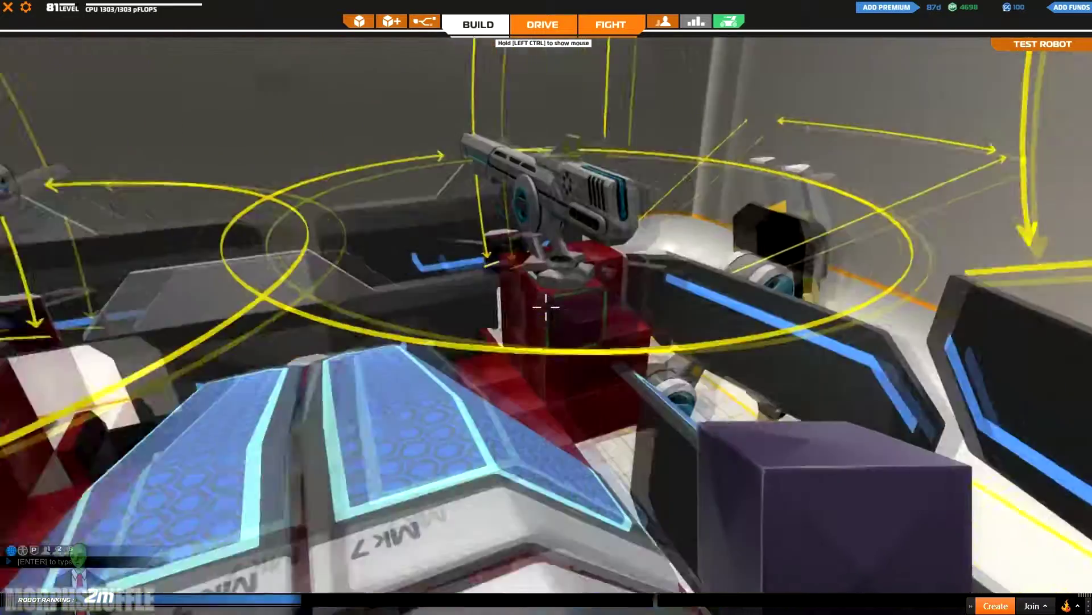
key("s")
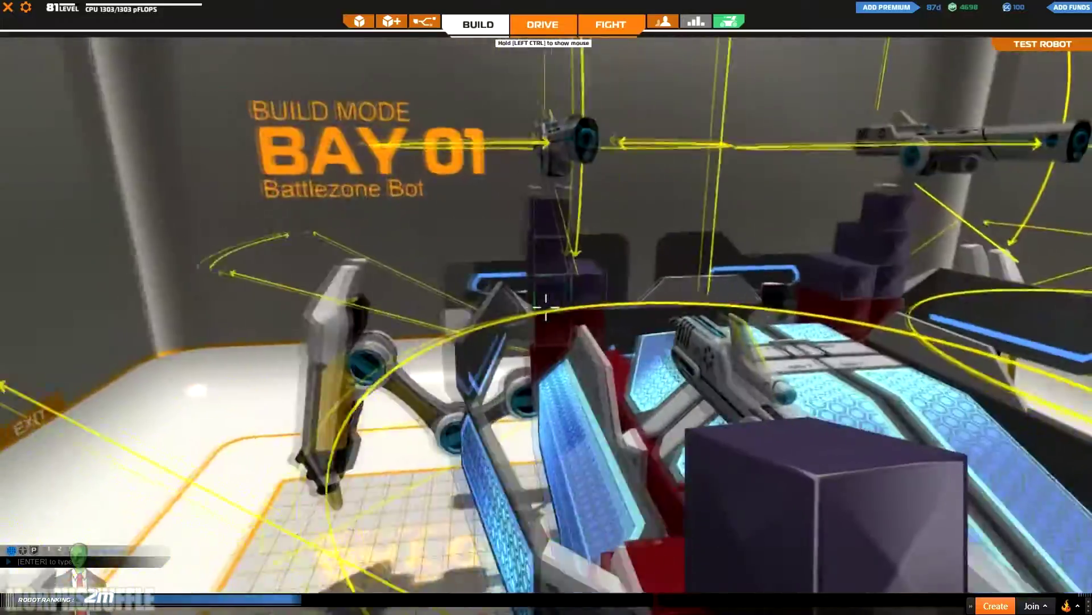
key("d")
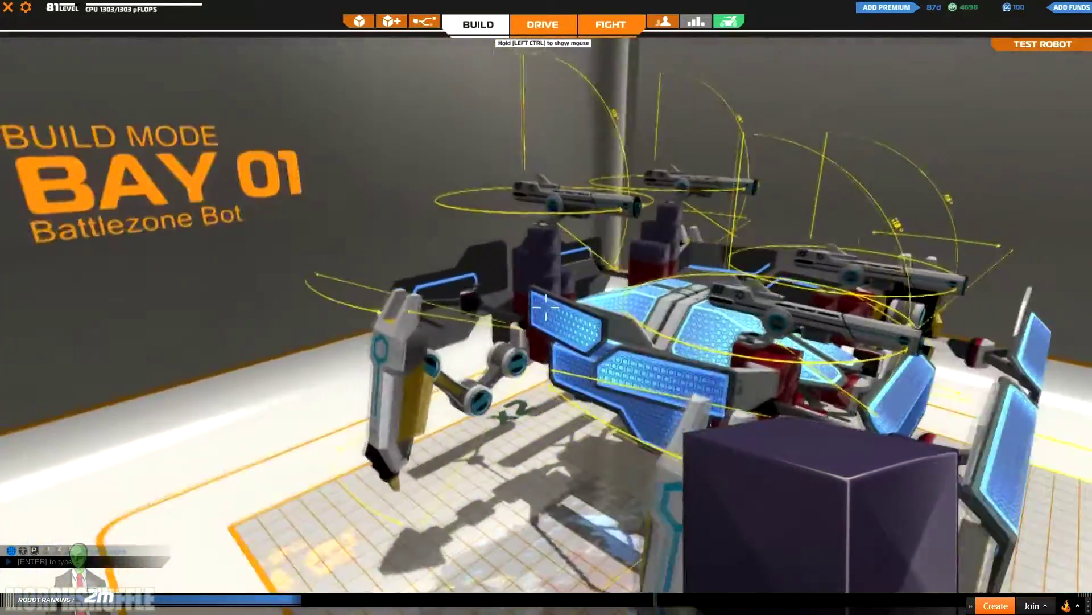
key("w")
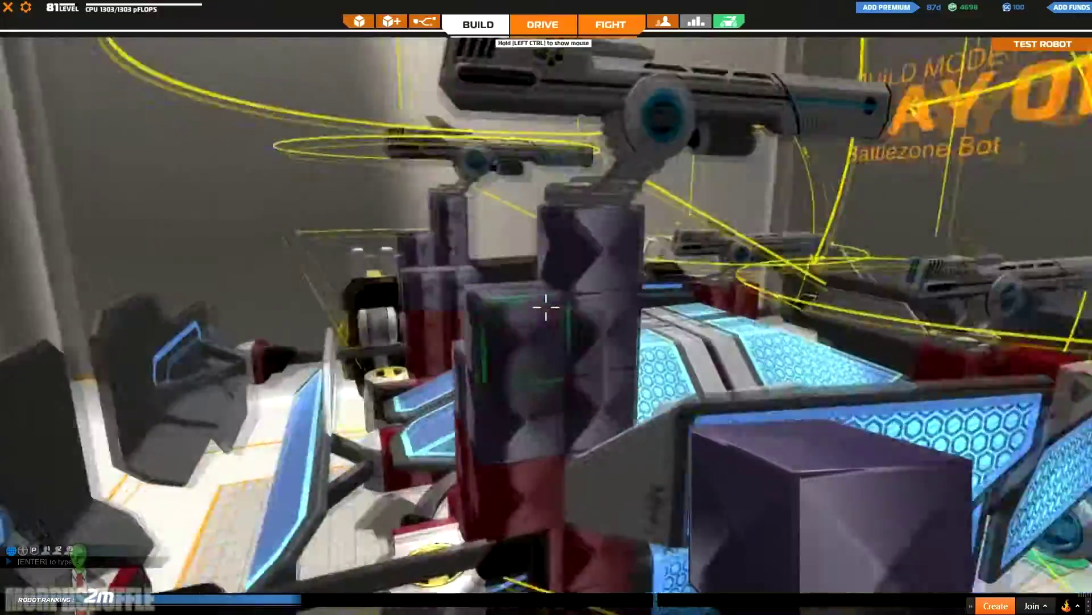
right_click(547, 308)
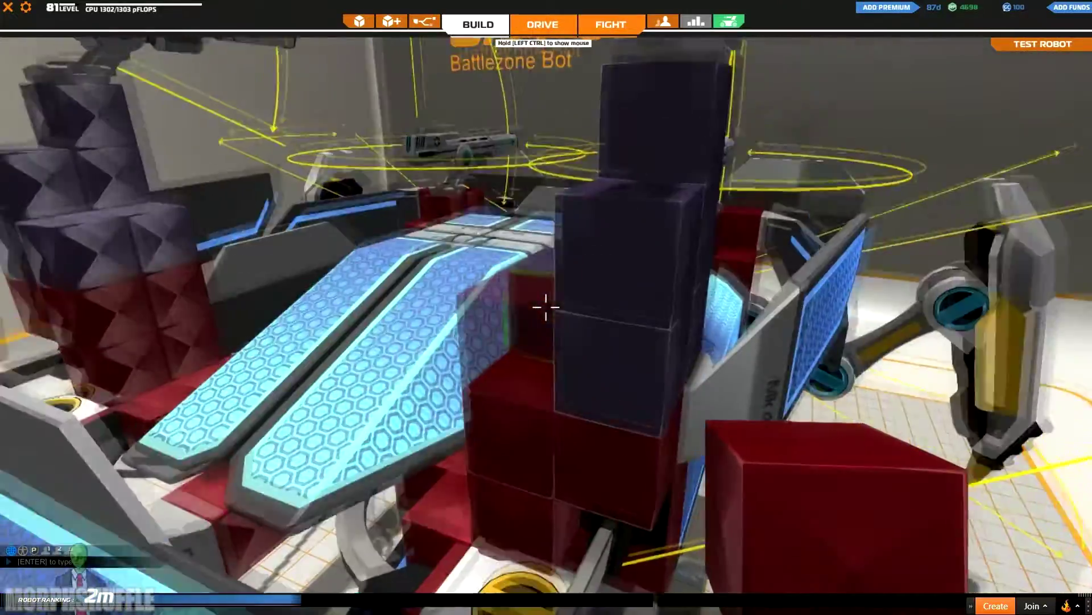
right_click(547, 308)
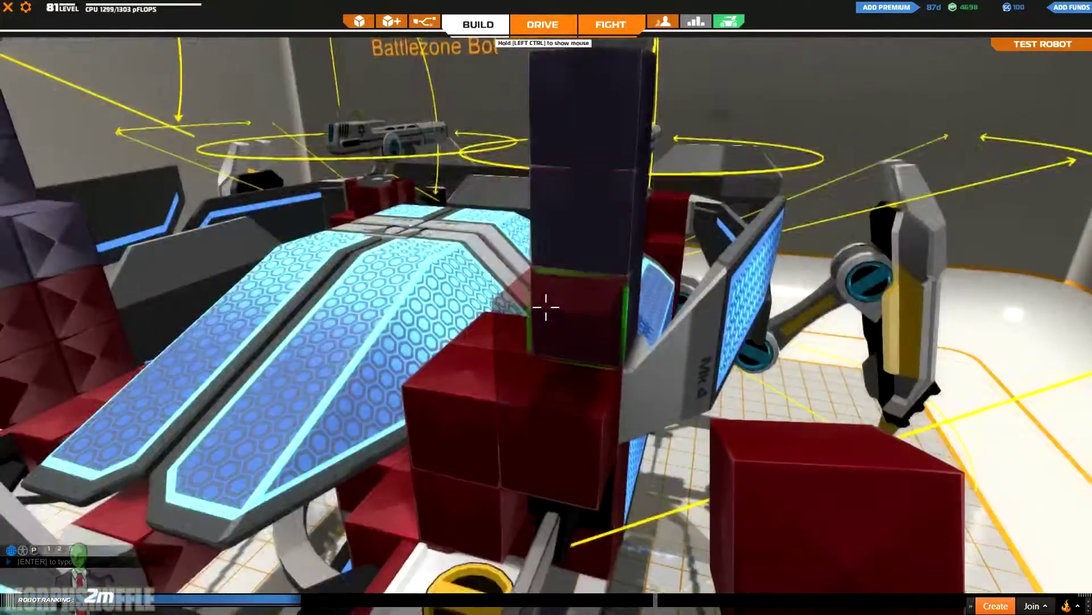
right_click(546, 307)
right_click(547, 307)
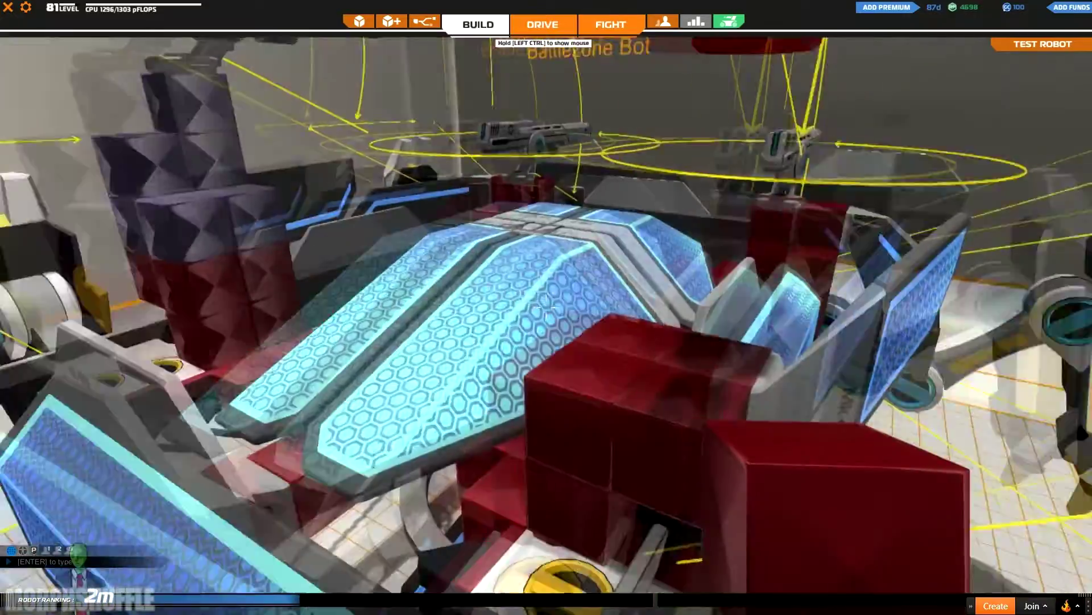
right_click(546, 307)
right_click(546, 308)
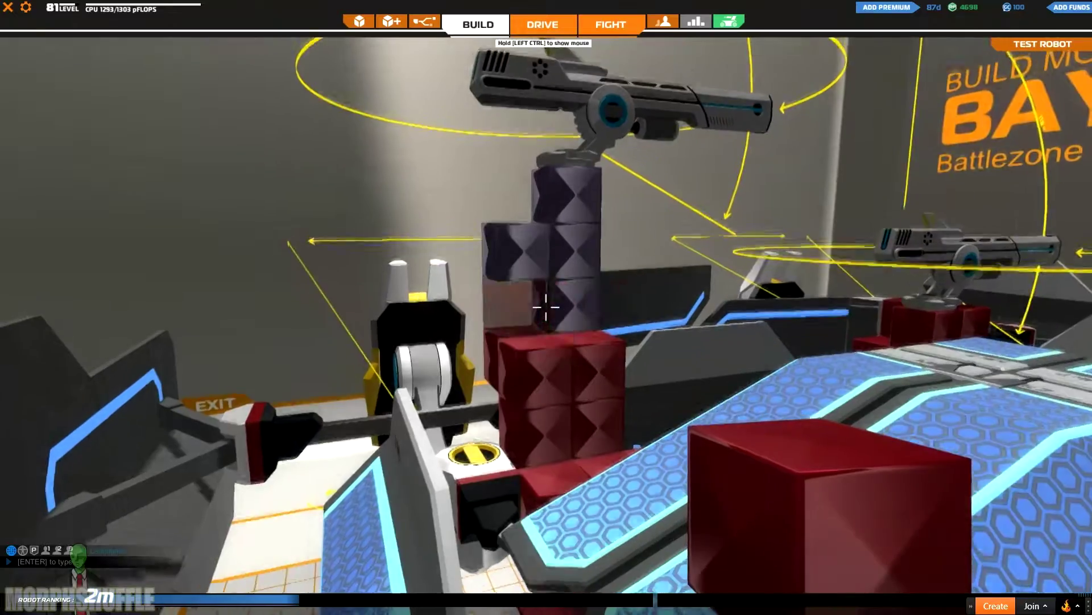
right_click(547, 308)
right_click(547, 308)
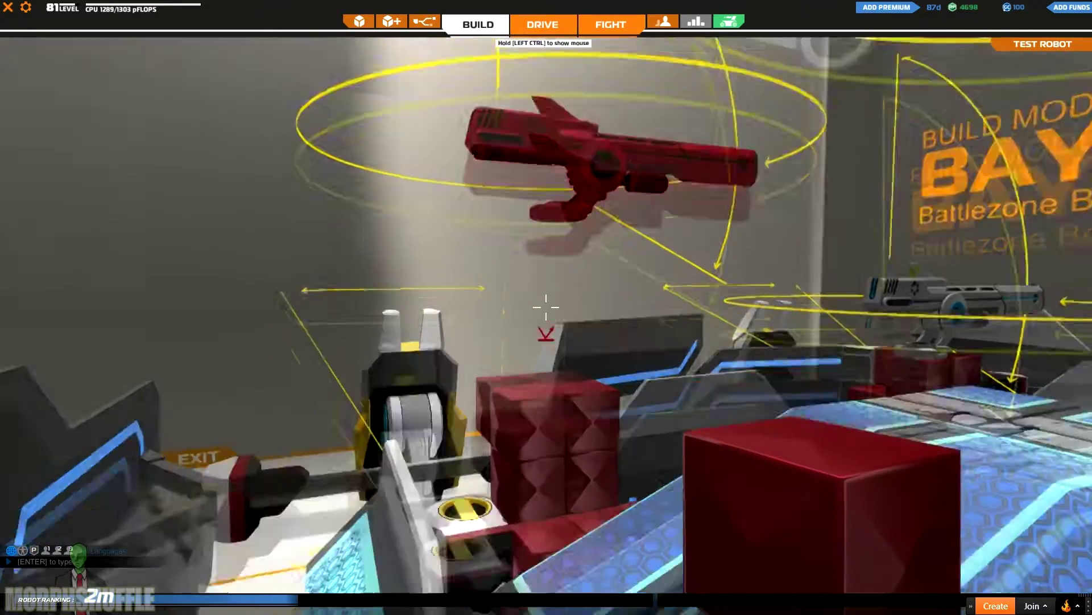
- Stack red cubes up to the gun, fixing one misplaced cube, reaching 1303/1303 CPU
left_click(546, 307)
left_click(546, 308)
right_click(546, 307)
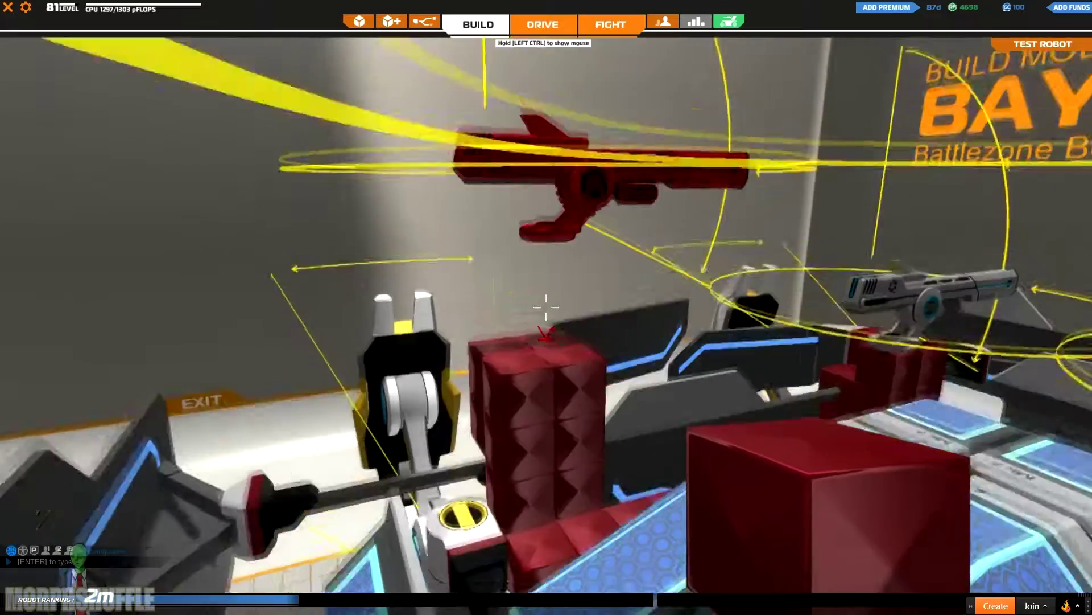
left_click(547, 308)
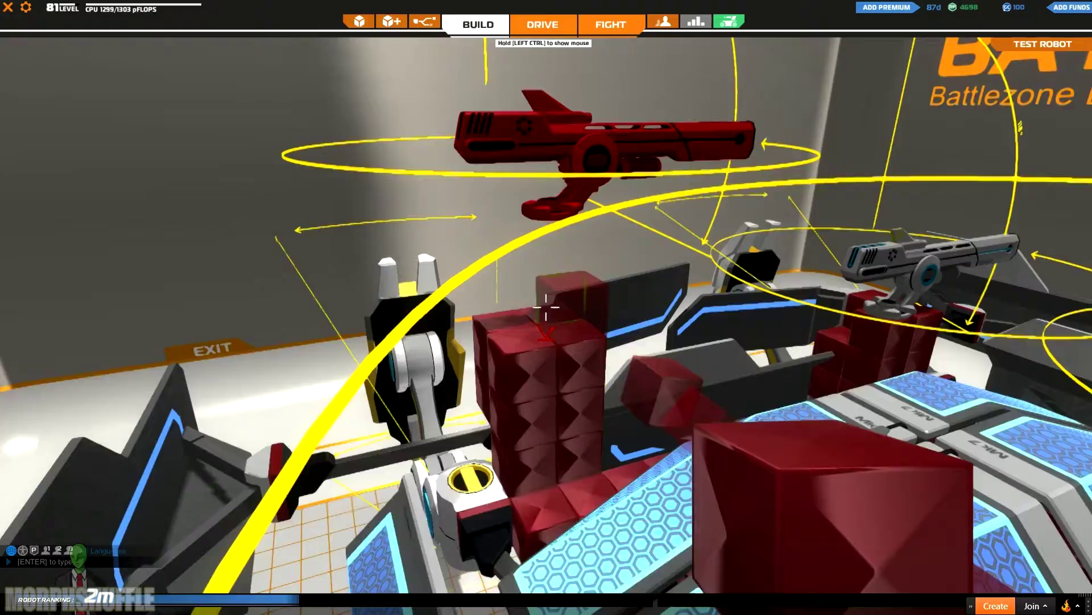
left_click(546, 308)
left_click(546, 307)
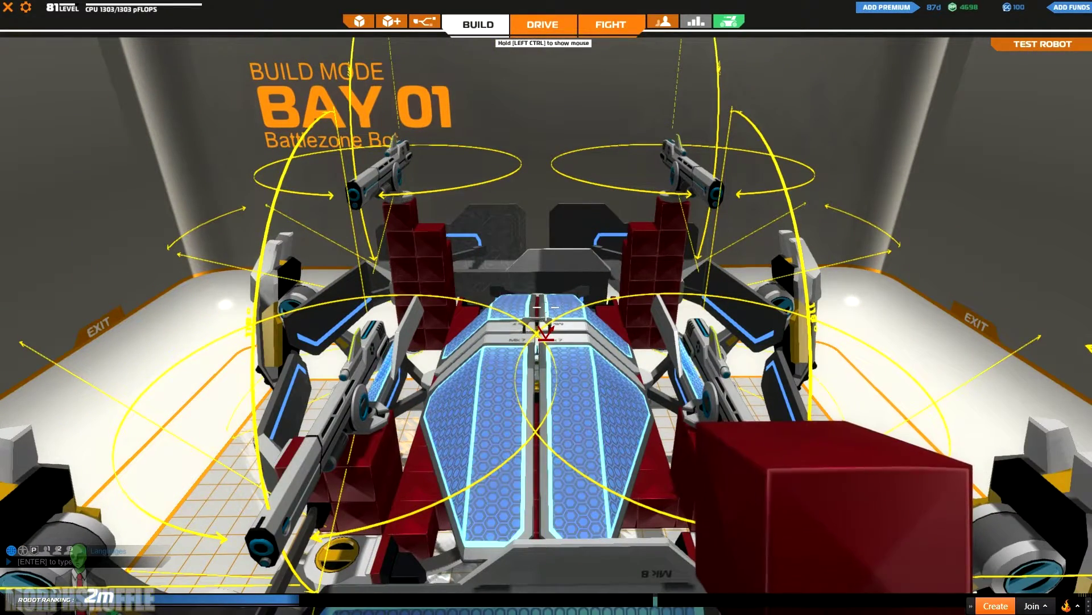
- Leave Battlezone Bot's build mode and switch the garage to Robo2 in Bay 02
key("f")
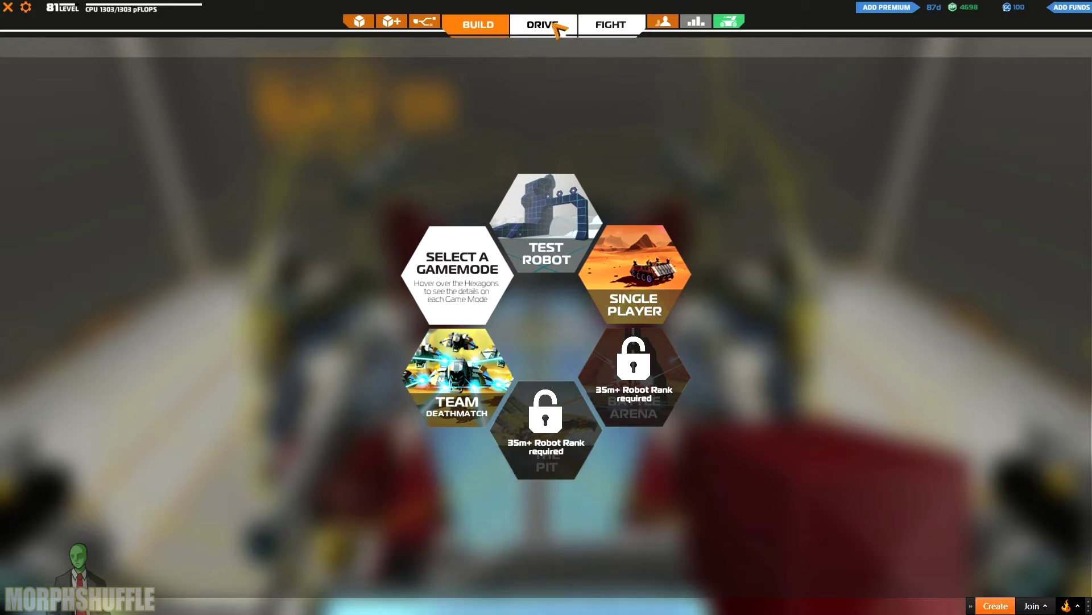
left_click(502, 26)
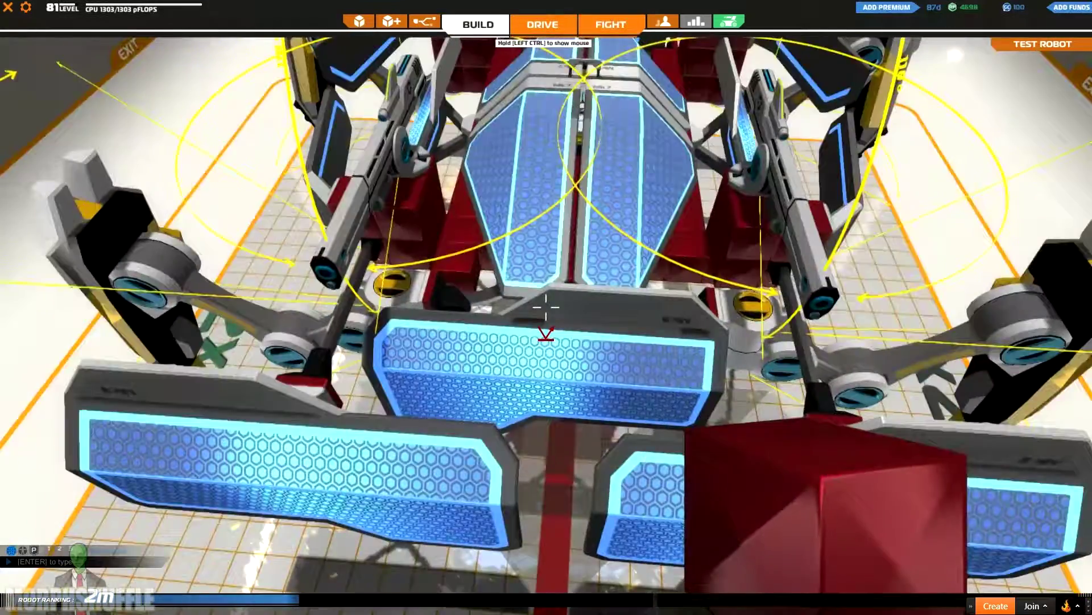
key("q")
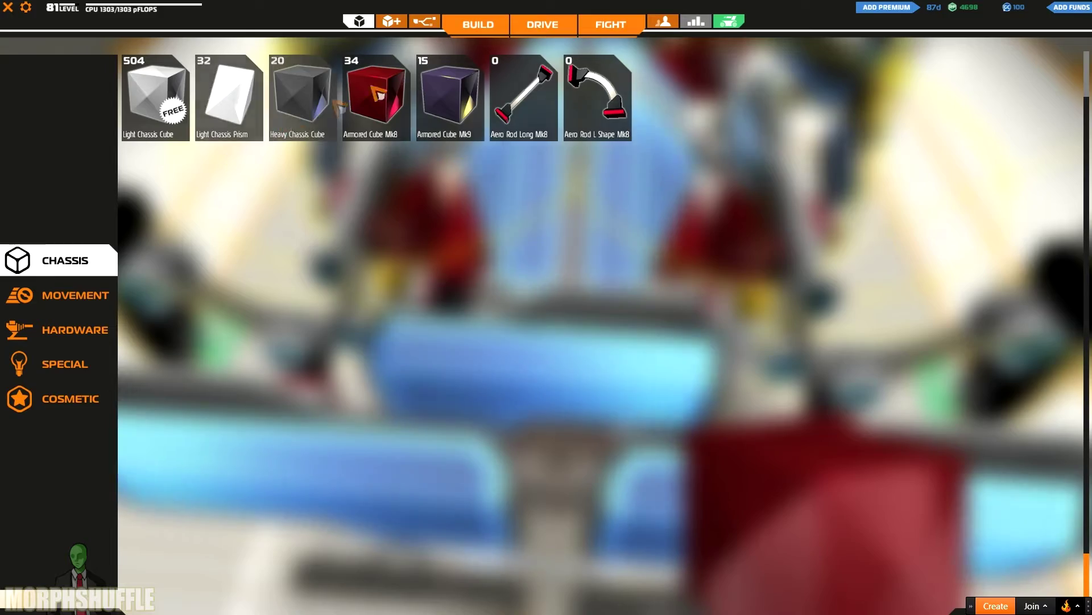
key("Tab")
left_click(623, 568)
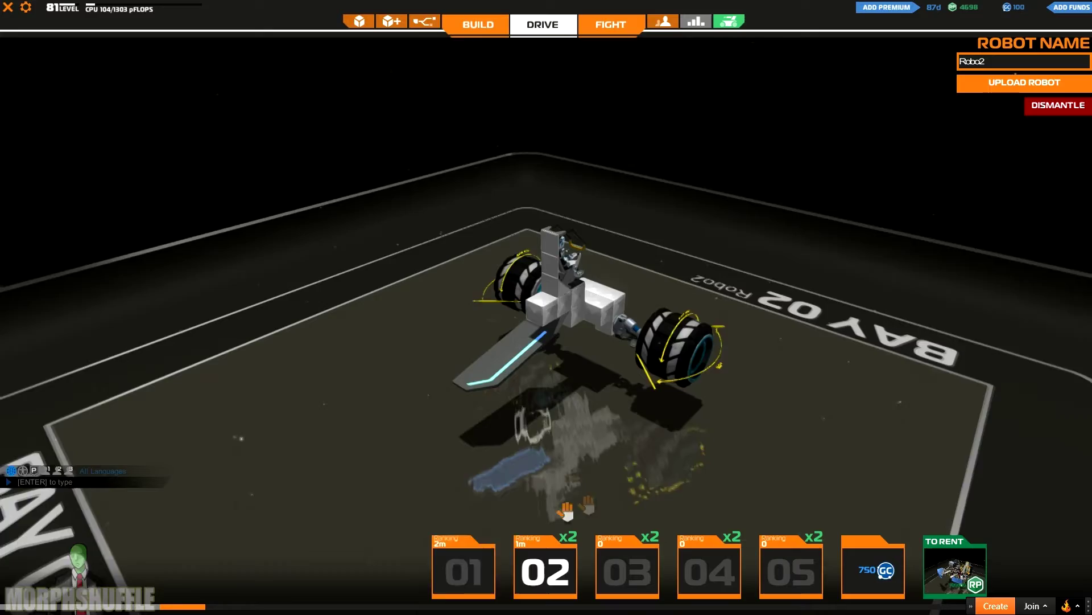
- Start editing Robo2 with Armored Cube Mk9 as the building block
left_click(493, 28)
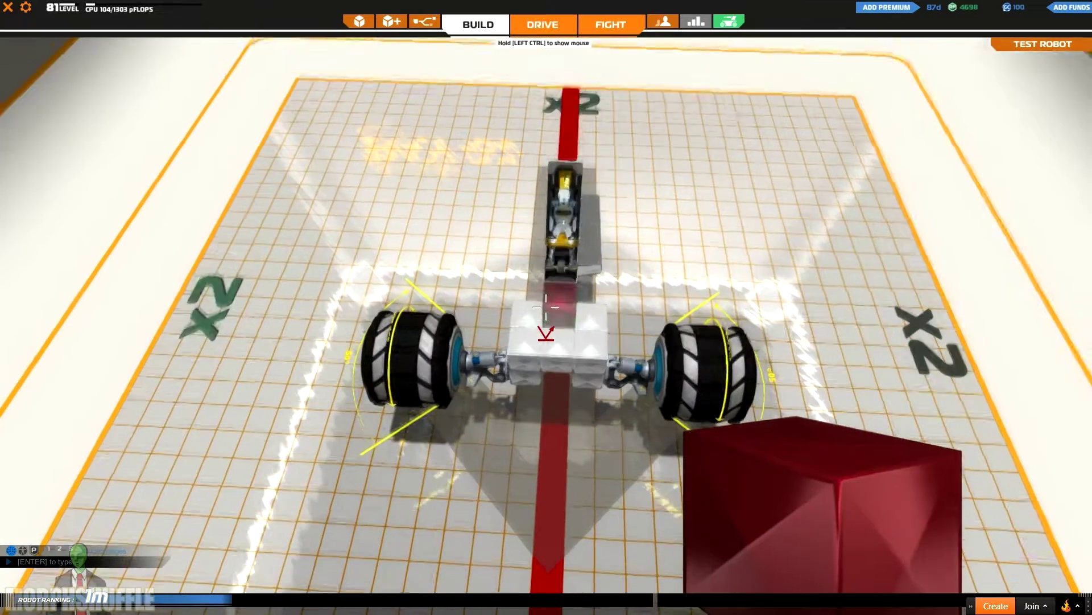
key("Tab")
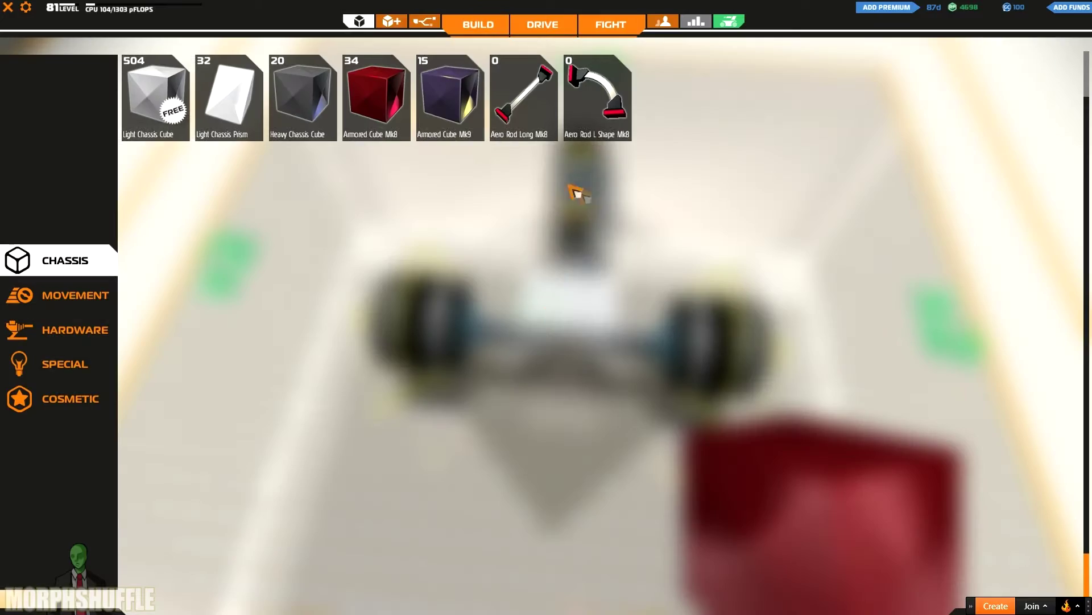
left_click(446, 98)
key("w")
key("w")
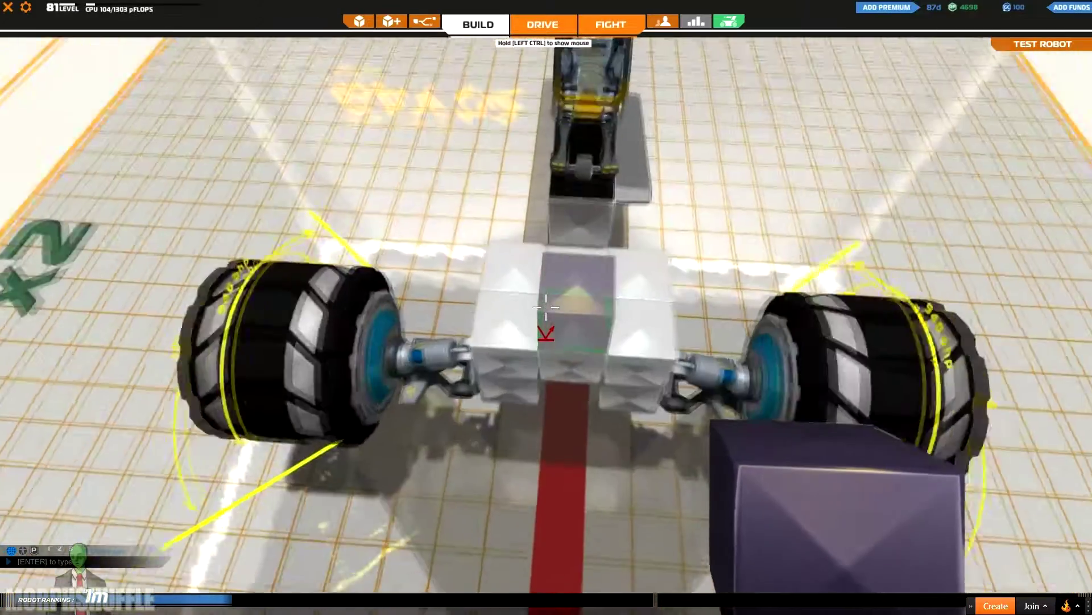
- Remove Robo2's top and centre chassis cubes, then fill gaps with purple cubes
right_click(547, 302)
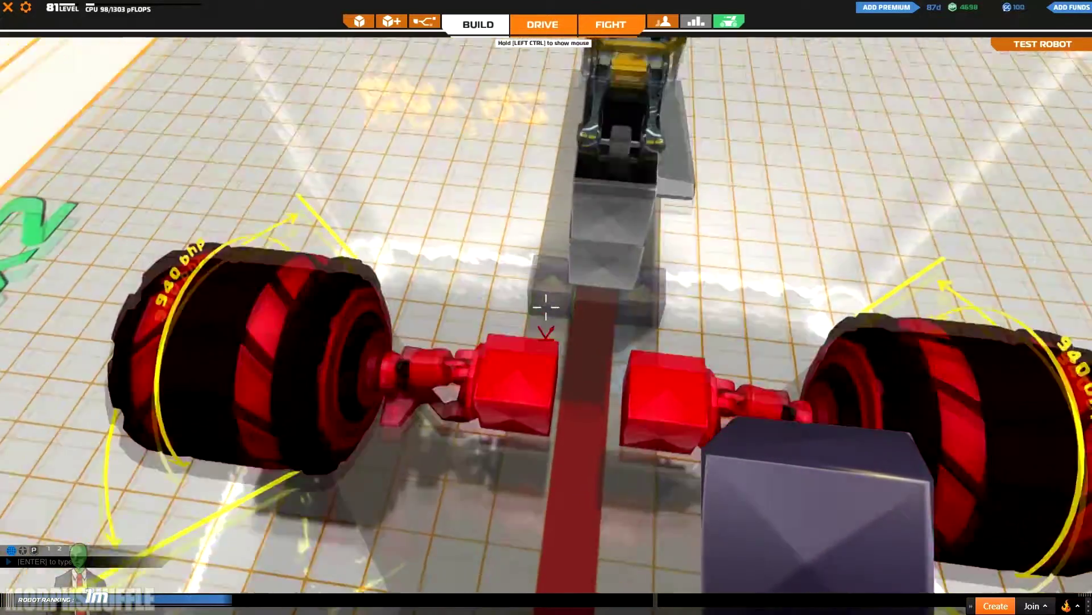
right_click(546, 303)
key("s")
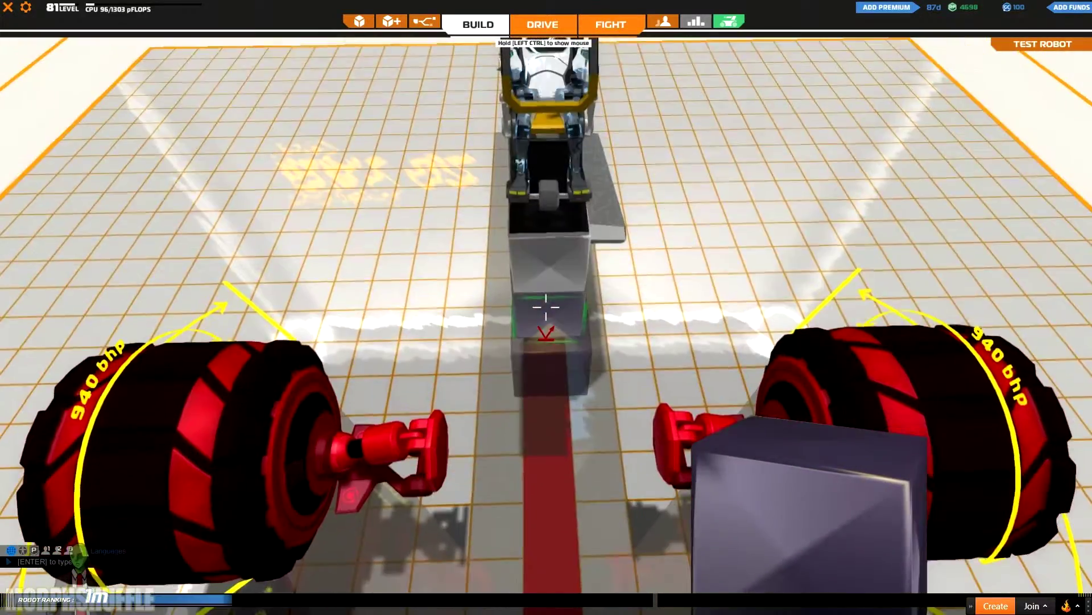
left_click(547, 307)
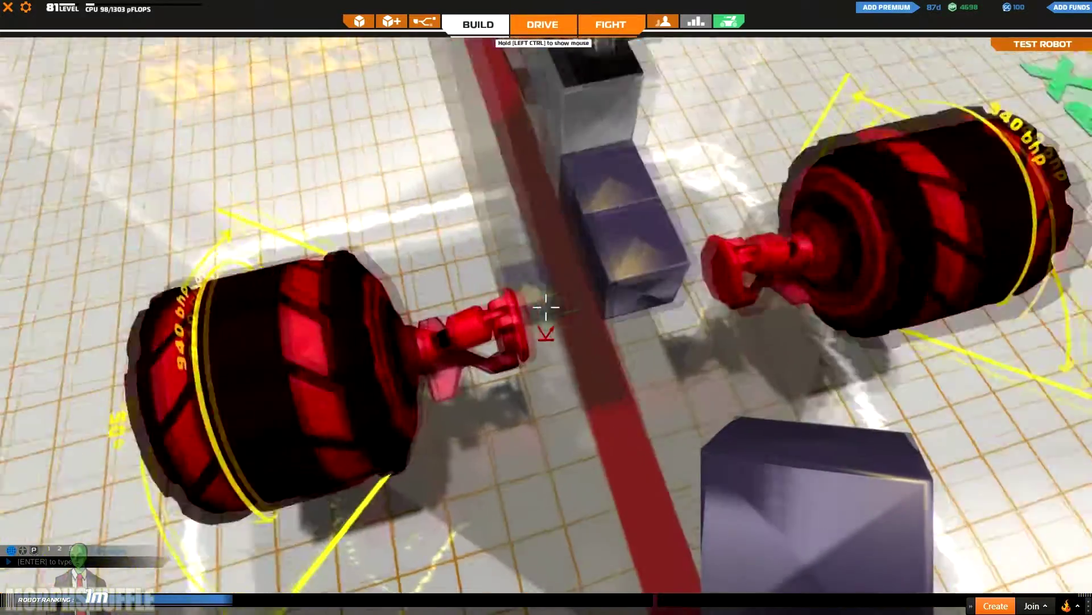
key("w")
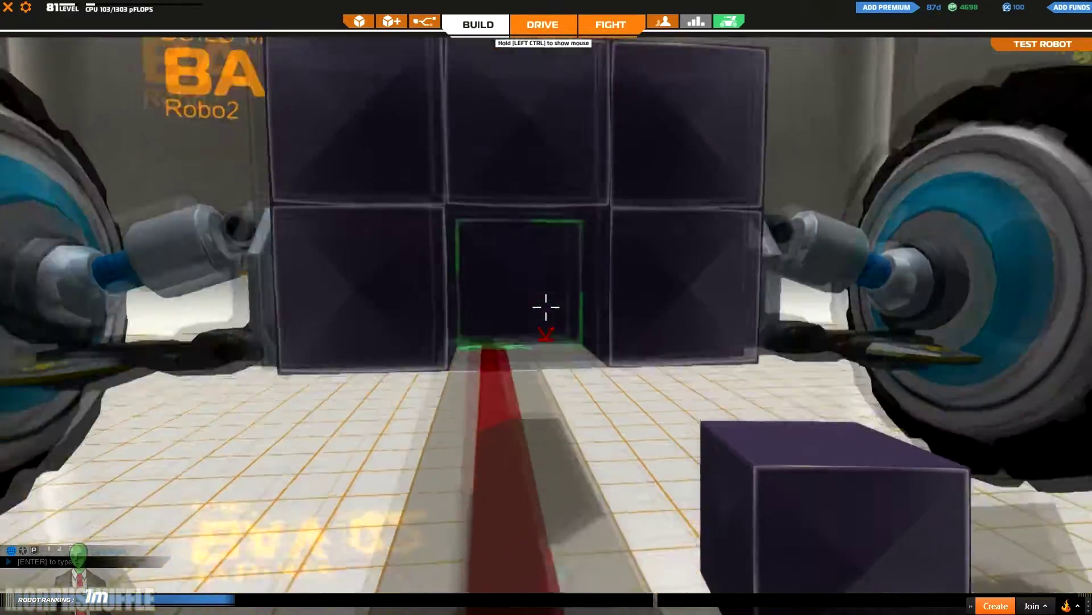
left_click(546, 307)
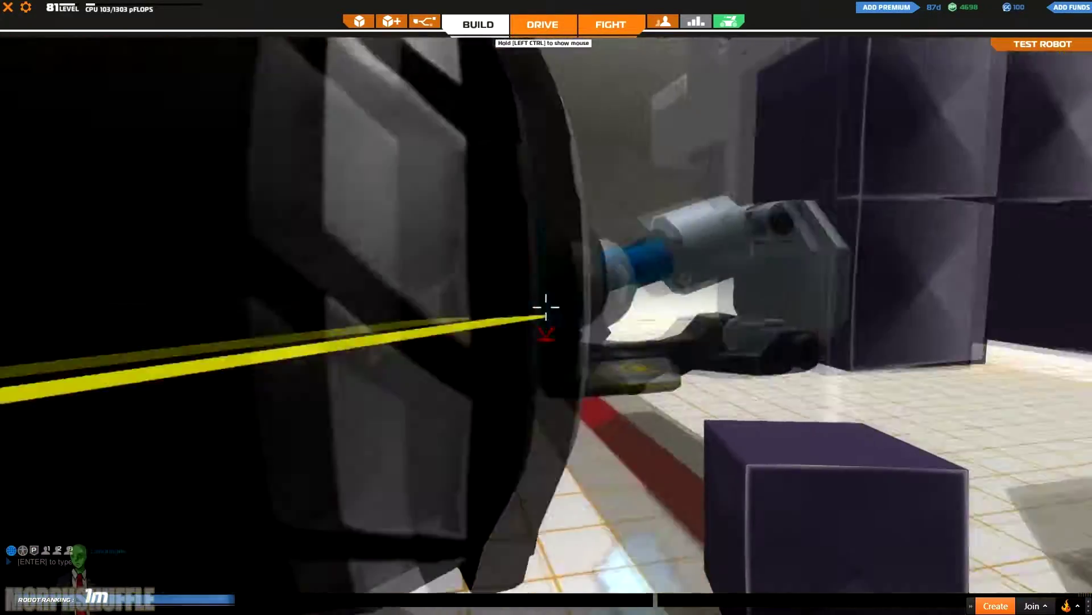
- Delete the remaining dark cubes, wheels and blade, keeping one cube under the seat
key("a")
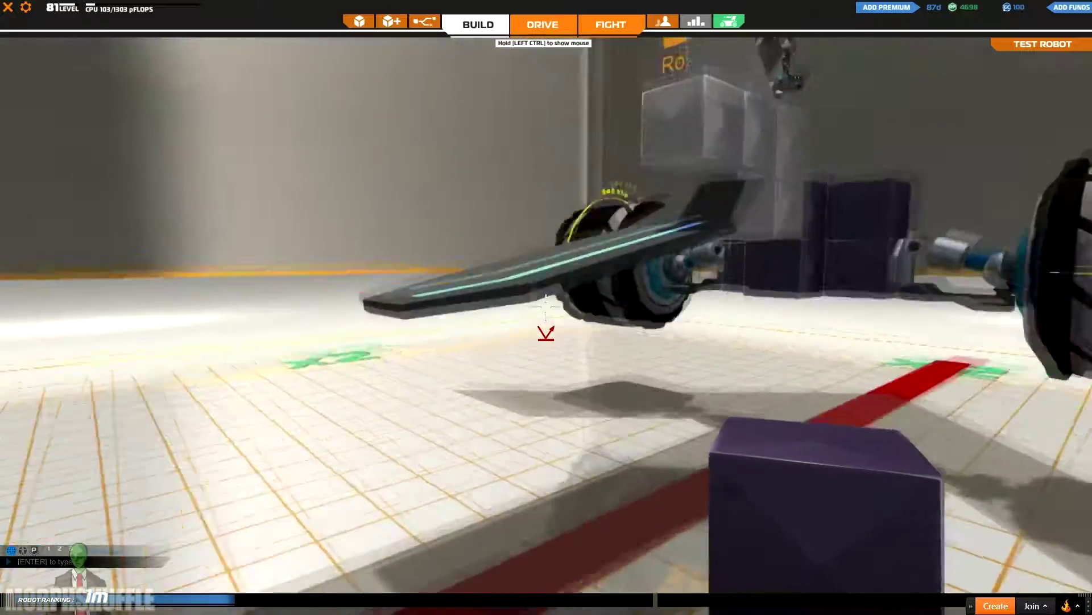
key("s")
key("d")
key("w")
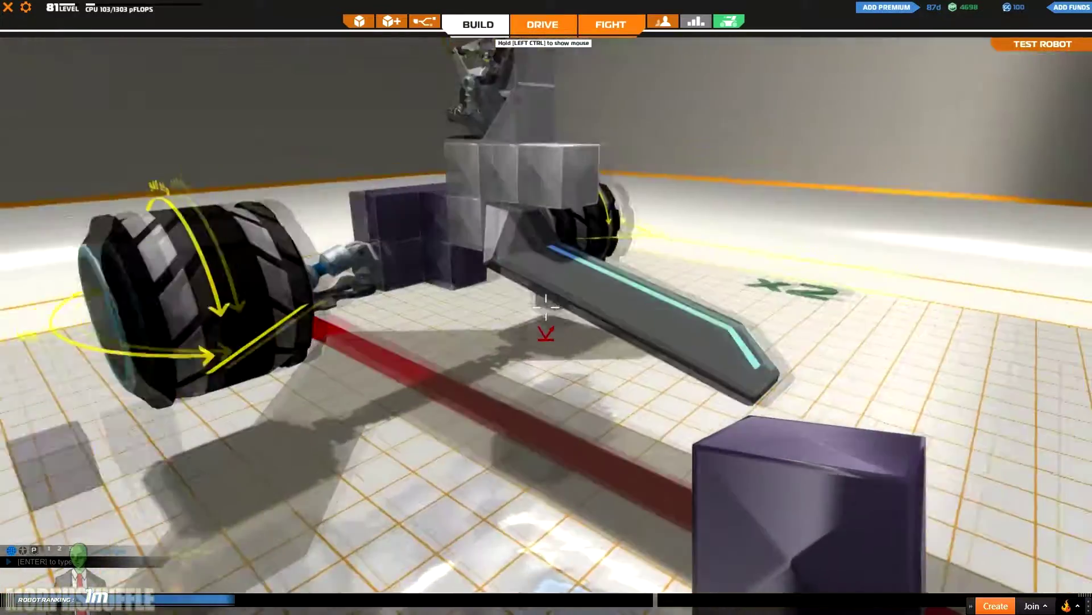
key("s")
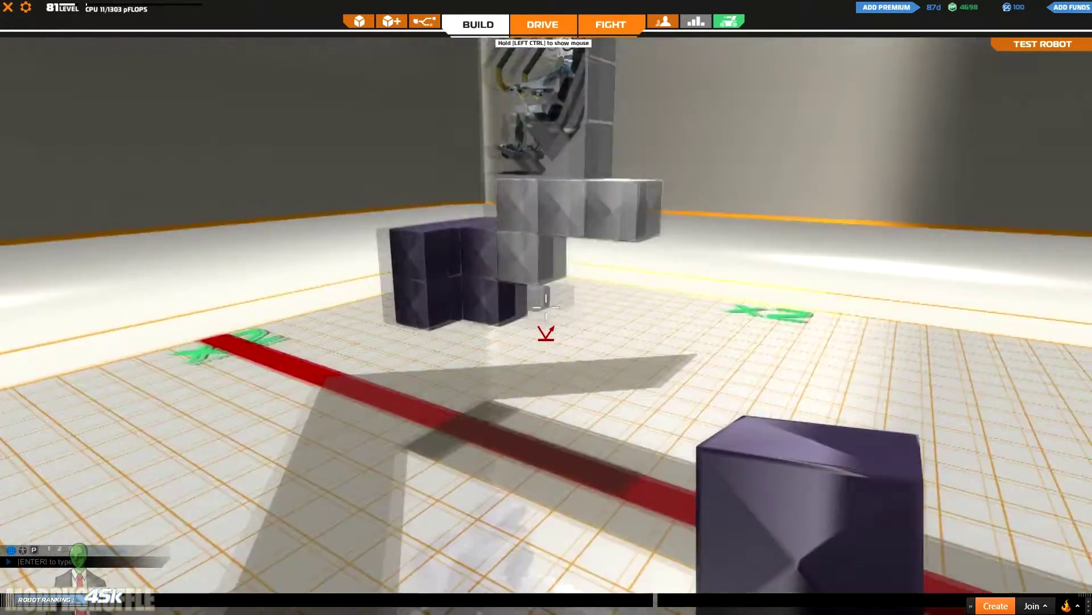
key("w")
right_click(547, 308)
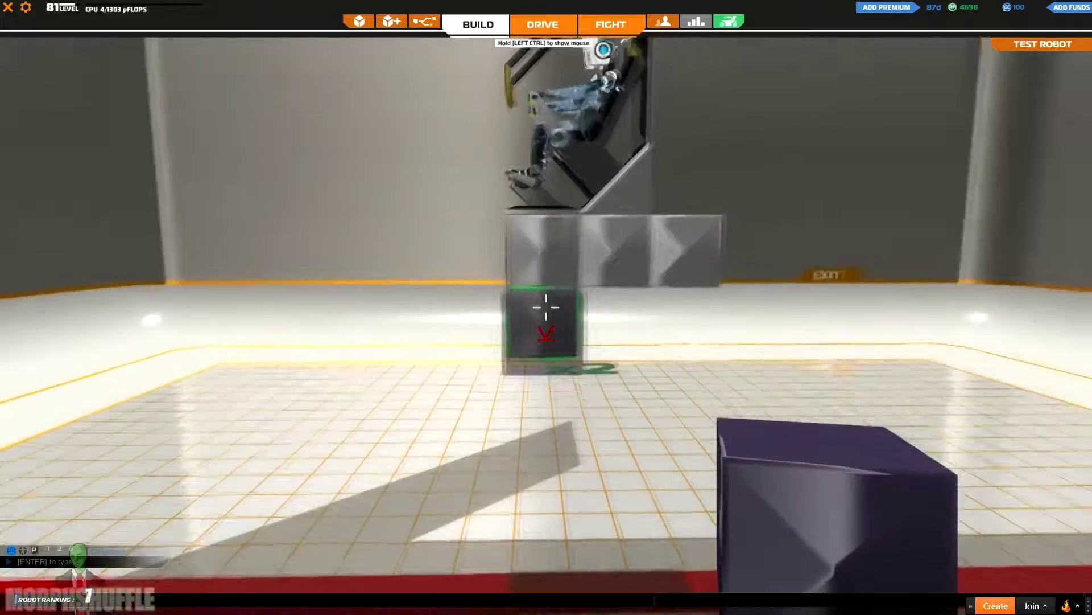
right_click(547, 308)
right_click(546, 308)
right_click(546, 308)
key("d")
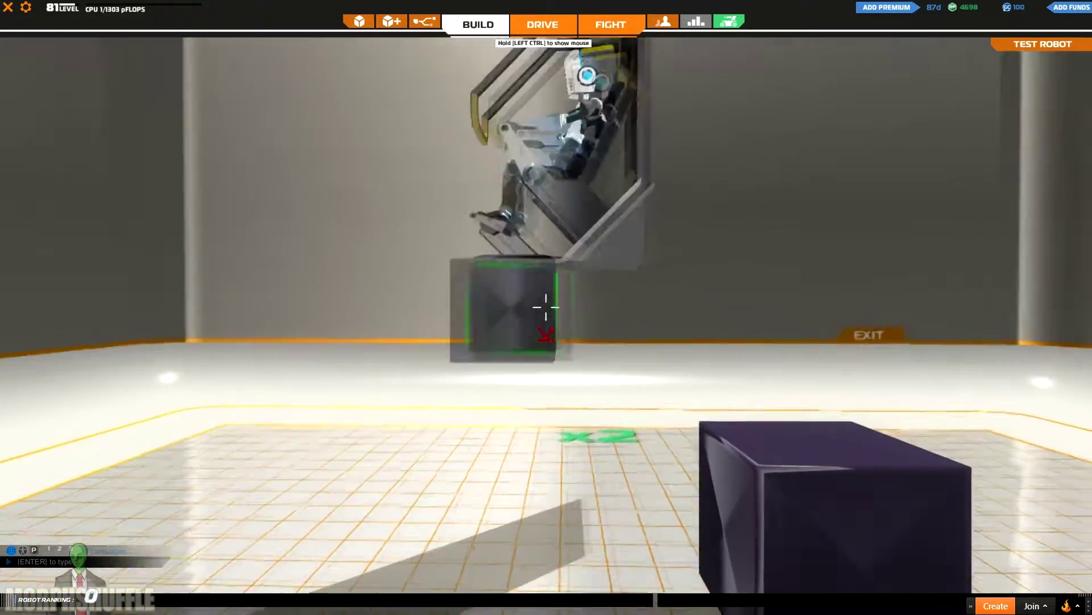
key("a")
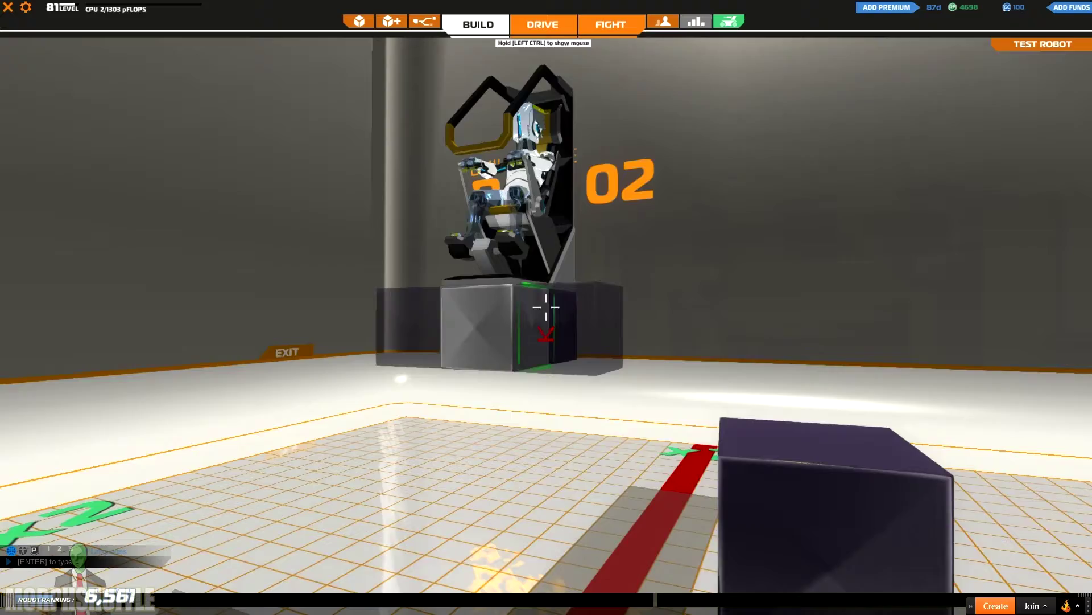
- Place purple Mk9 cubes beside and below Robo2's seat, then bring up the Hardware inventory
left_click(546, 307)
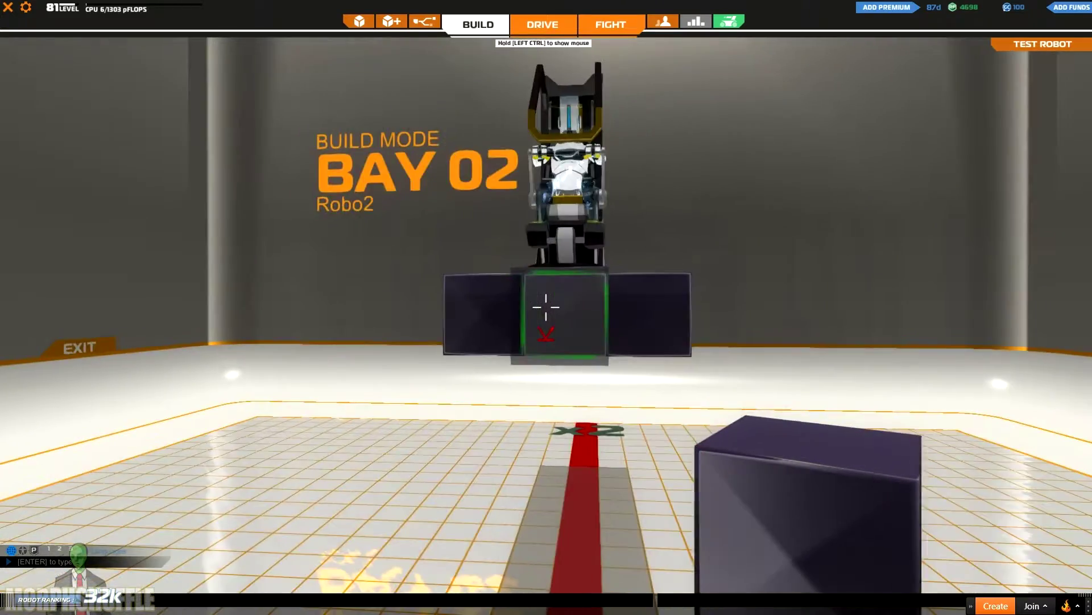
left_click(546, 307)
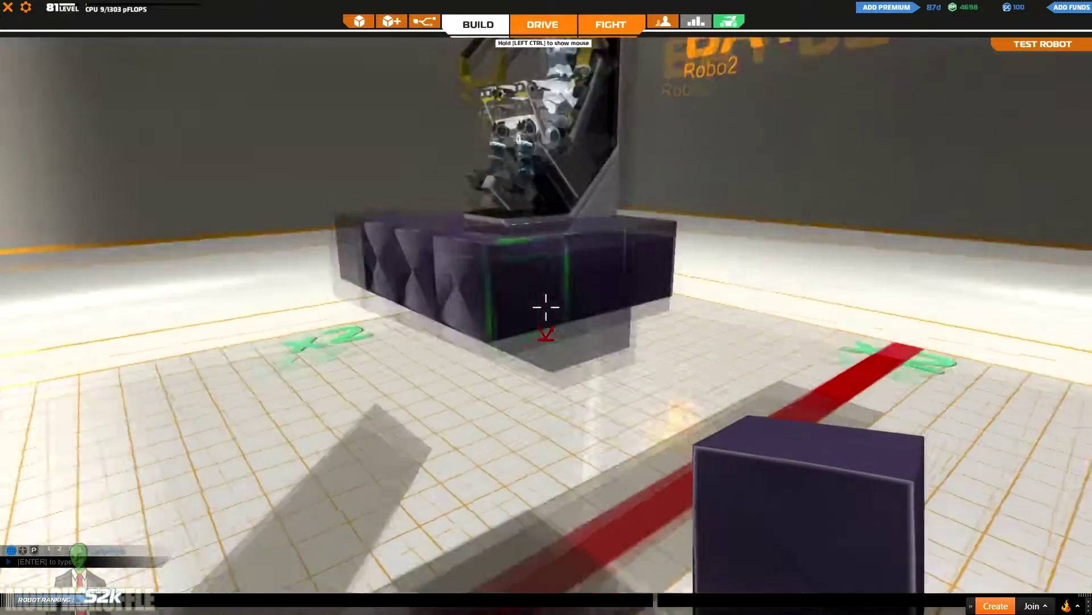
key("d")
key("a")
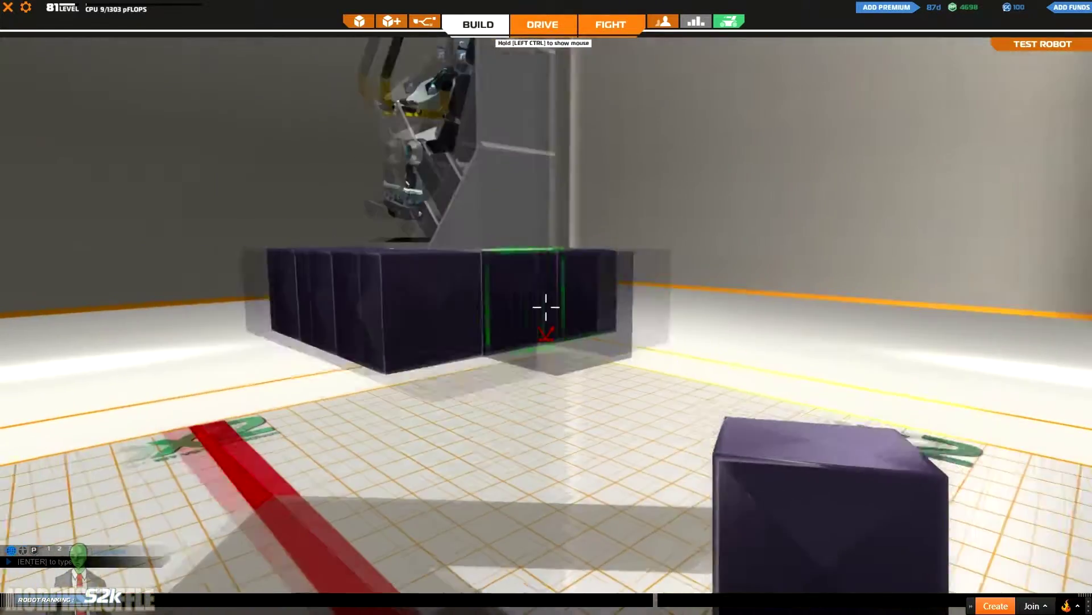
left_click(546, 308)
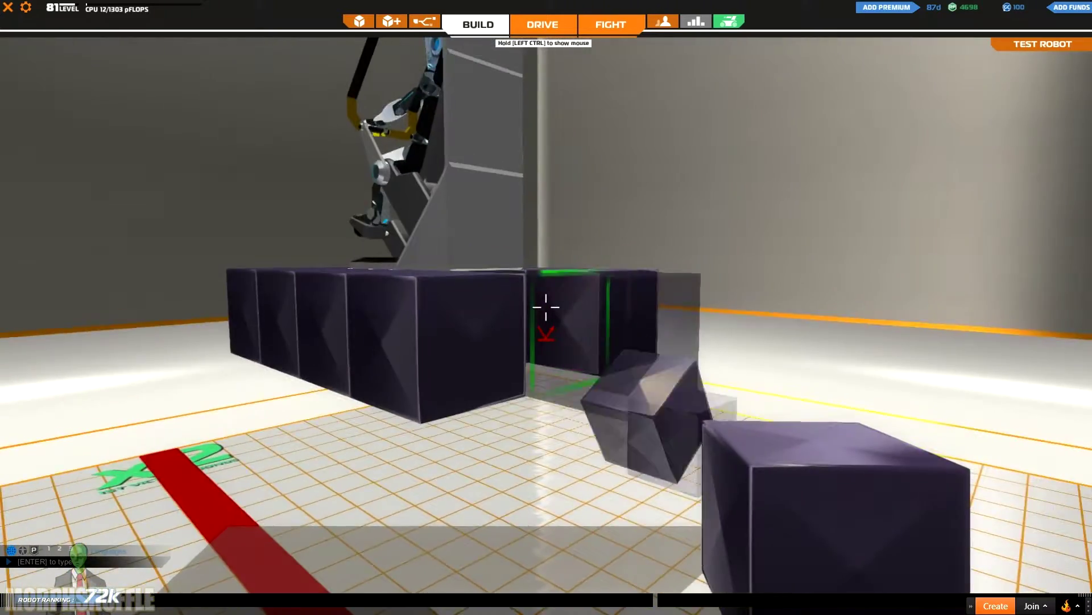
key("shift")
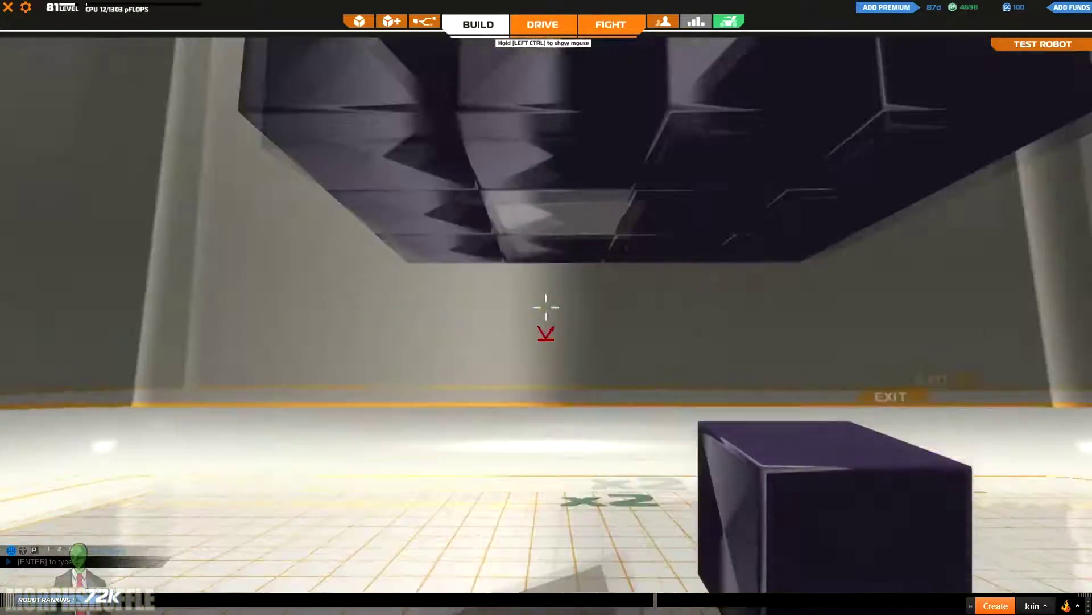
key("space")
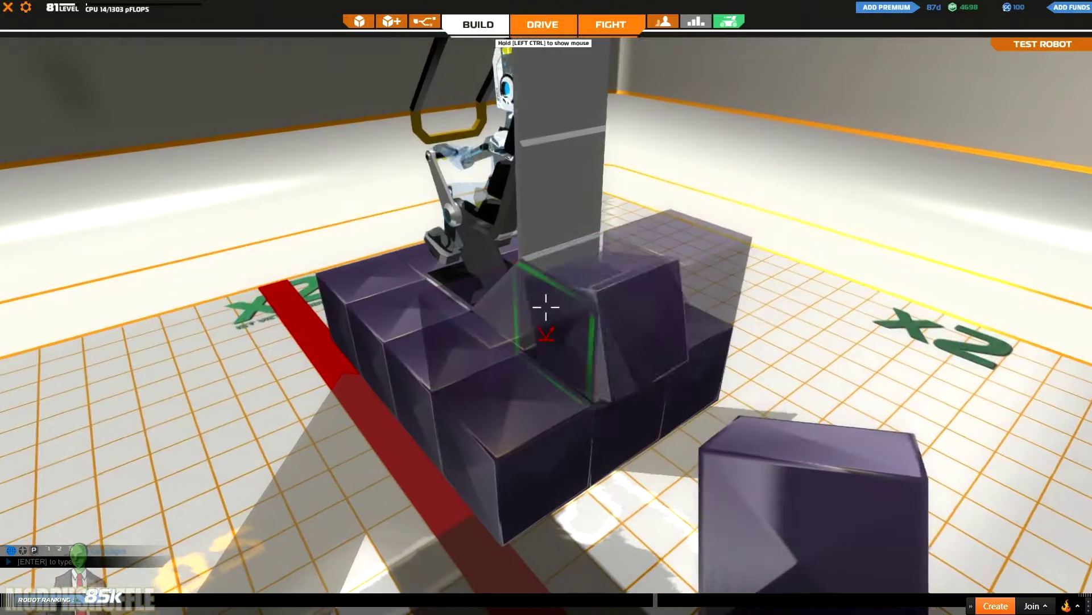
left_click(547, 308)
key("Tab")
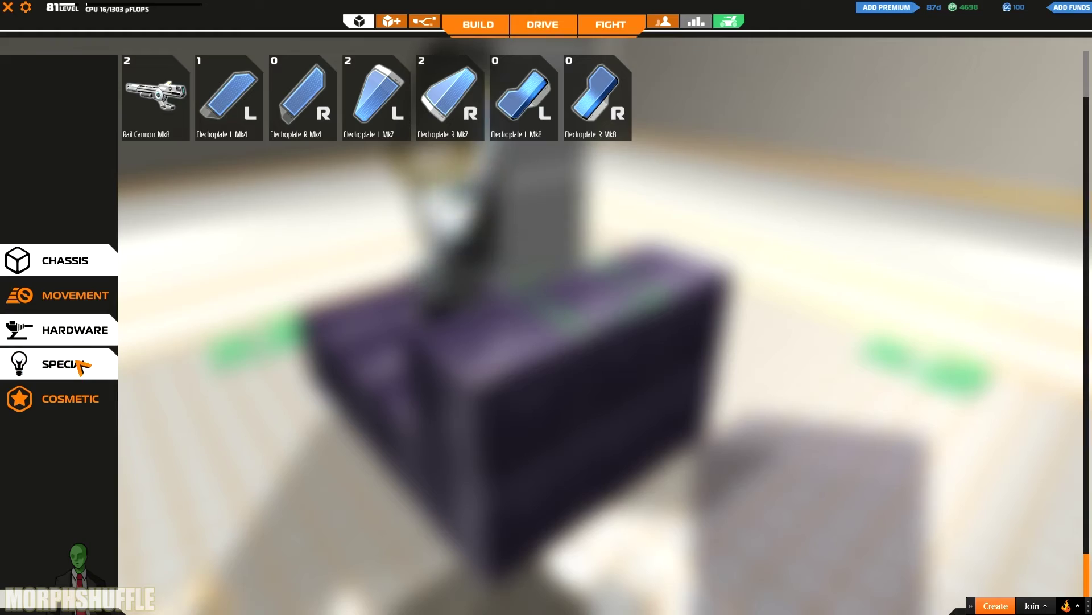
- Pick Electroplate L Mk4, mount Wheel Steering Mk10 on both chassis sides, reopen inventory
left_click(270, 126)
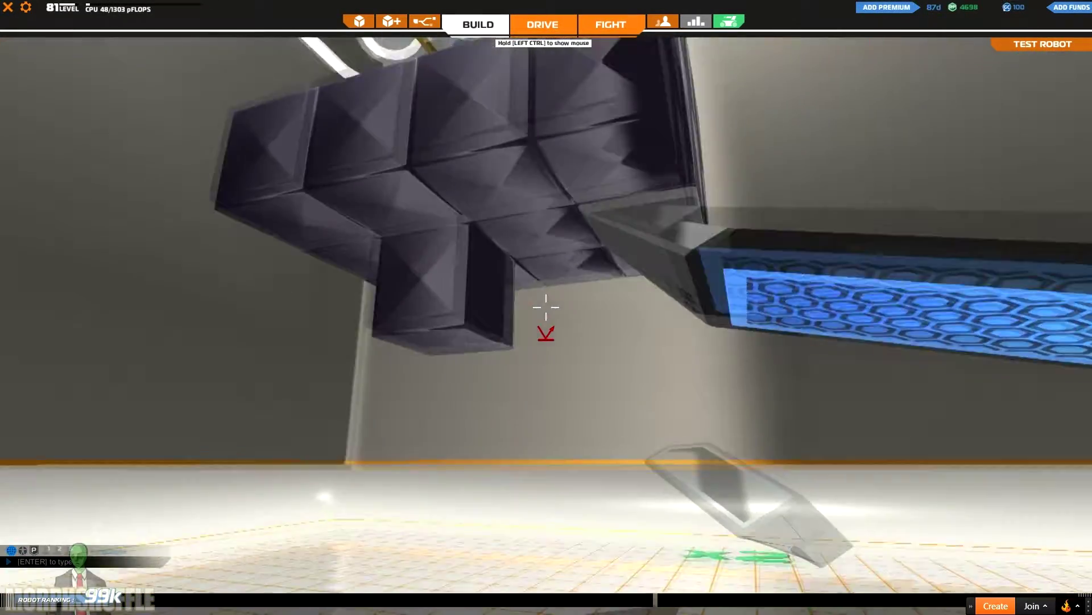
key("Tab")
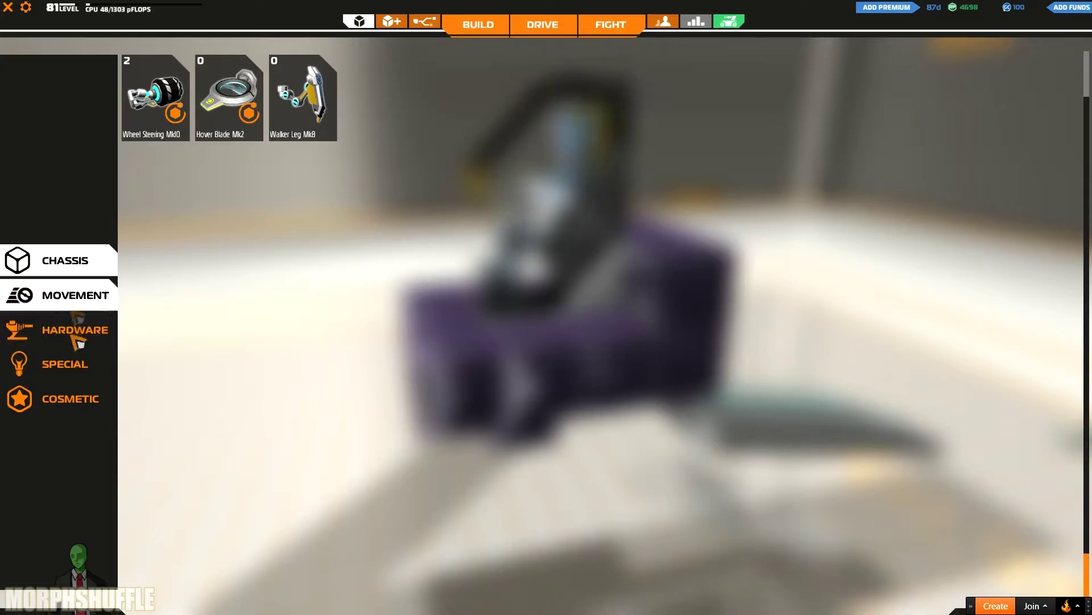
left_click(155, 96)
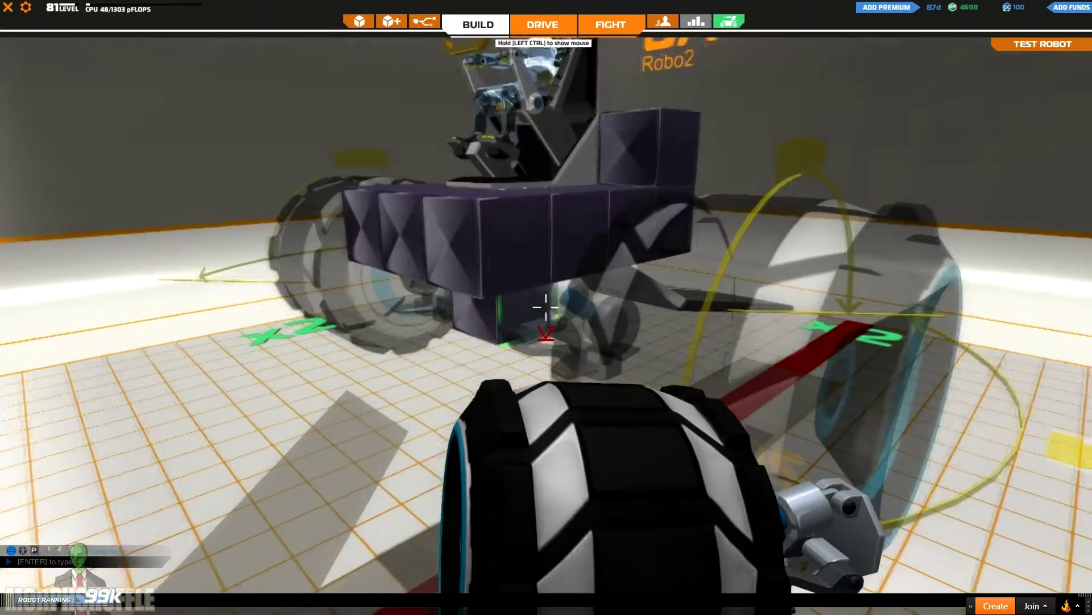
left_click(547, 308)
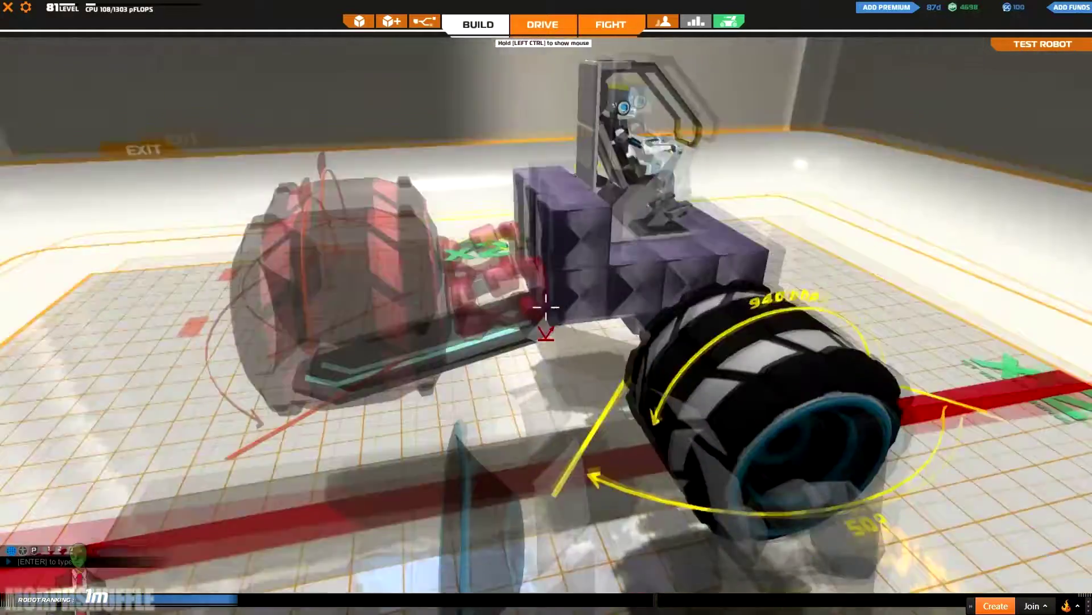
key("Tab")
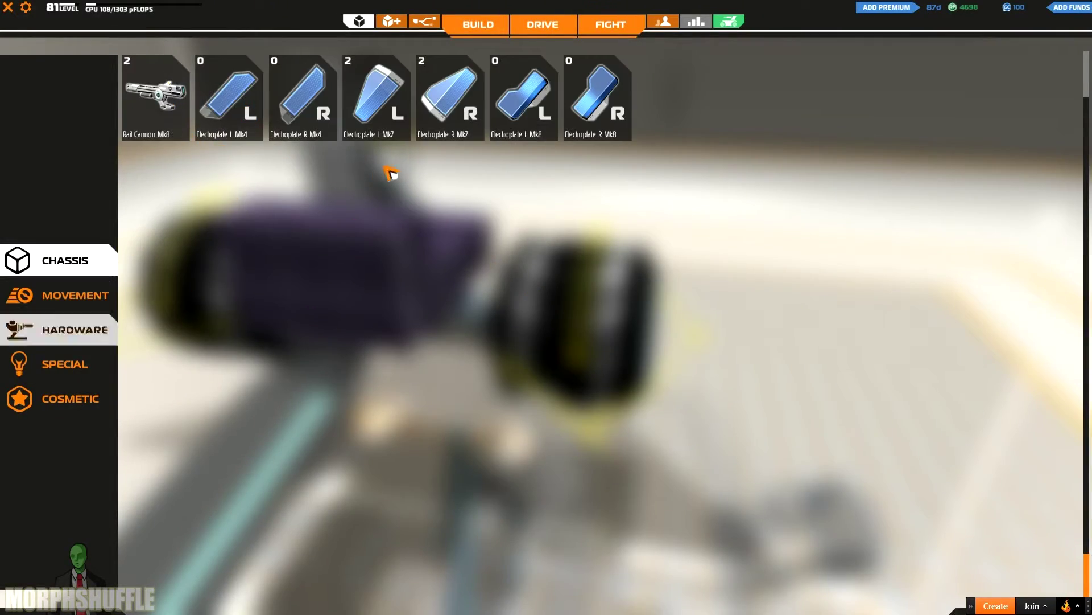
- Place a Rail Cannon Mk8 at the electroplate's front tip on Robo2
left_click(183, 108)
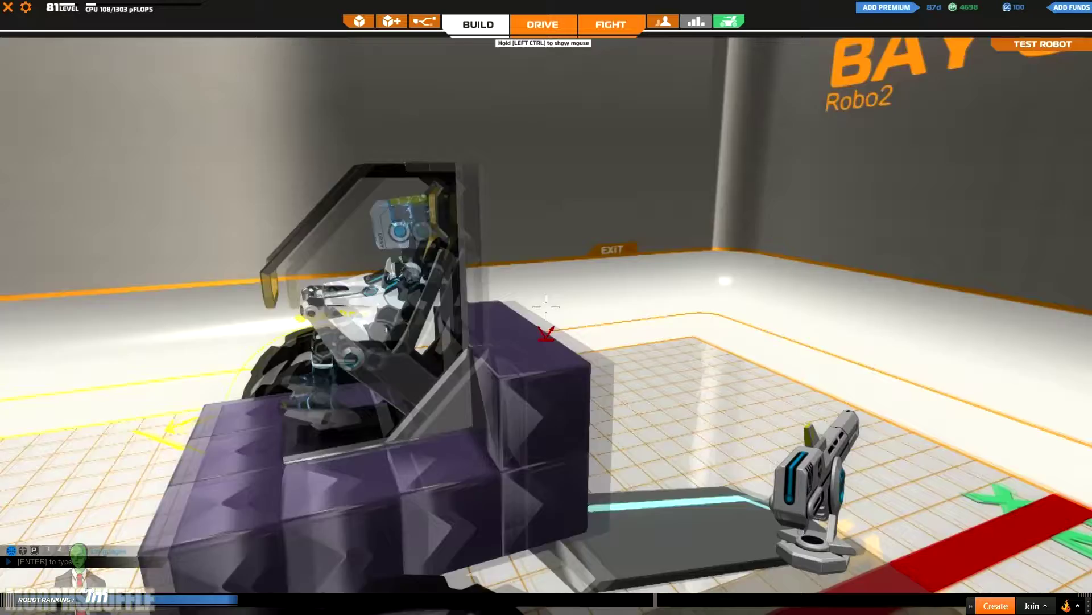
key("s")
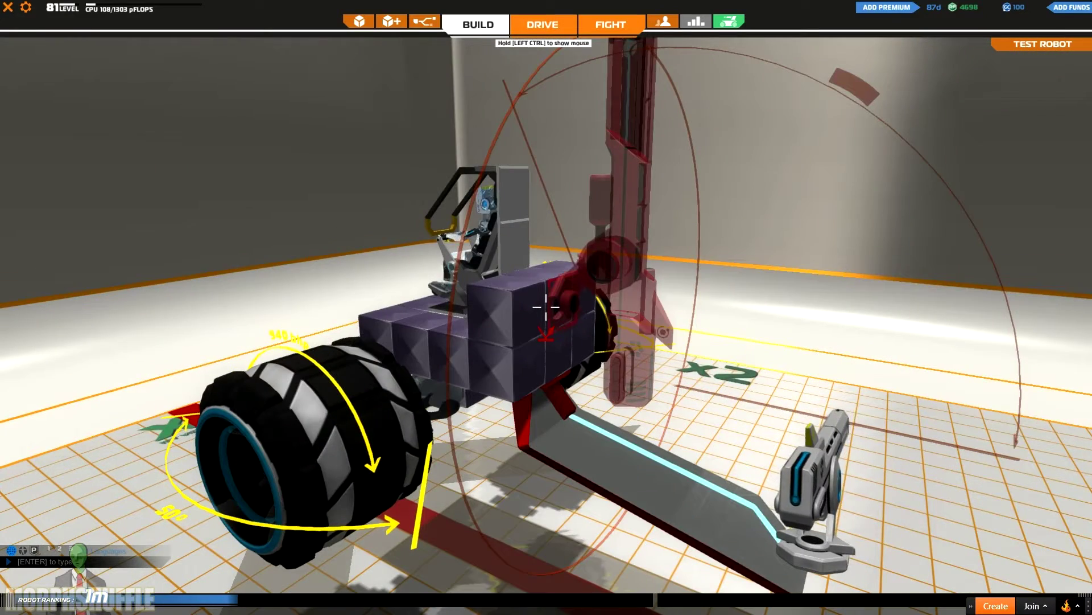
key("1")
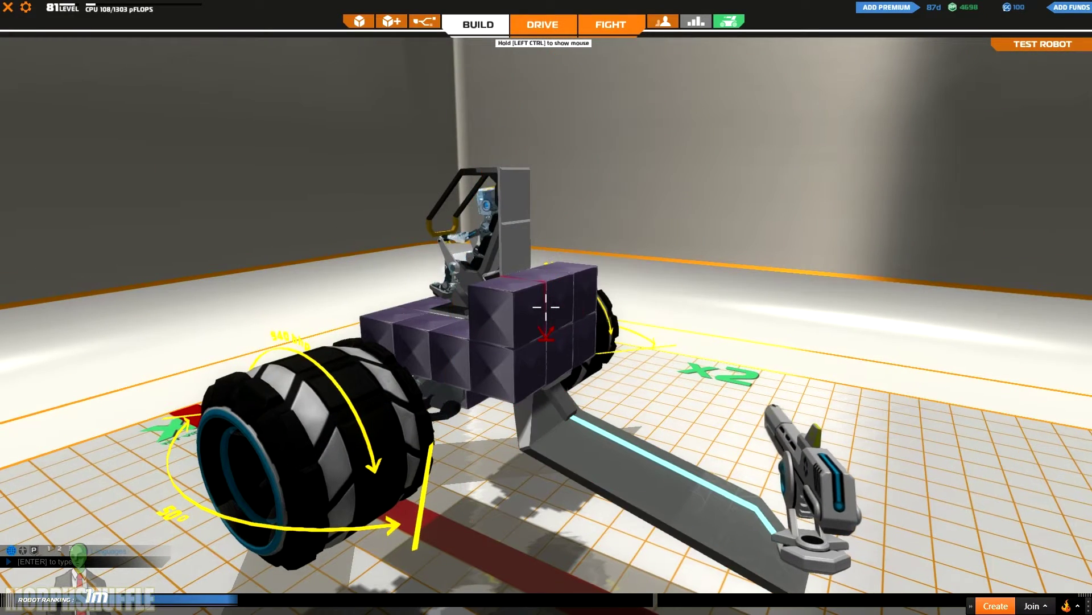